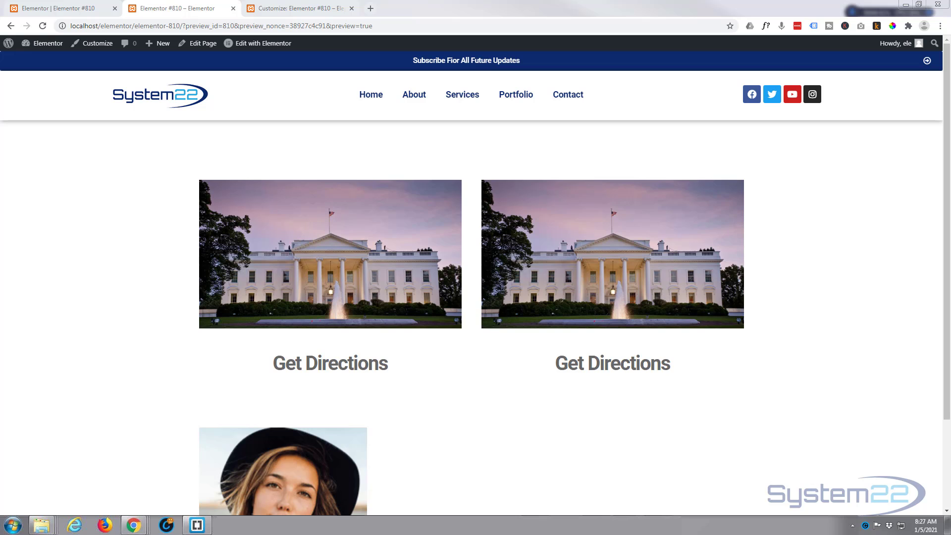
Go back to the Elementor editor tab and show the Elements widget list in the left panel.
{"action": "mouse_move", "coordinate": [299, 243]}
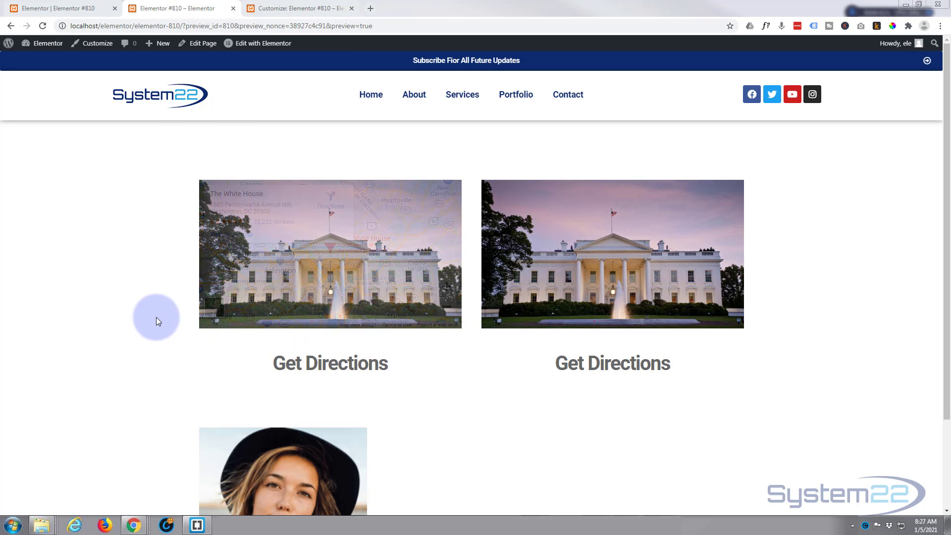
{"action": "scroll", "coordinate": [124, 311], "scroll_direction": "down", "scroll_amount": 2}
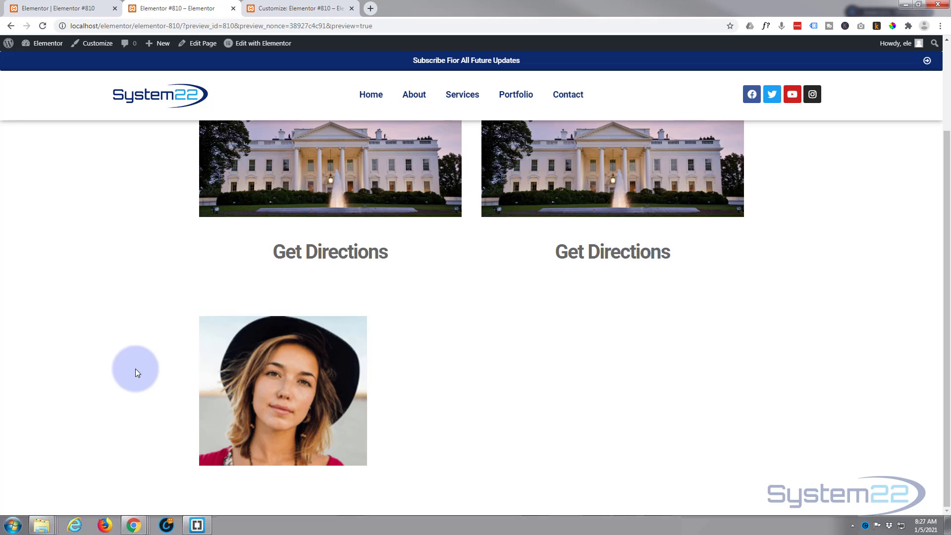
{"action": "left_click", "coordinate": [45, 10]}
{"action": "left_click", "coordinate": [198, 8]}
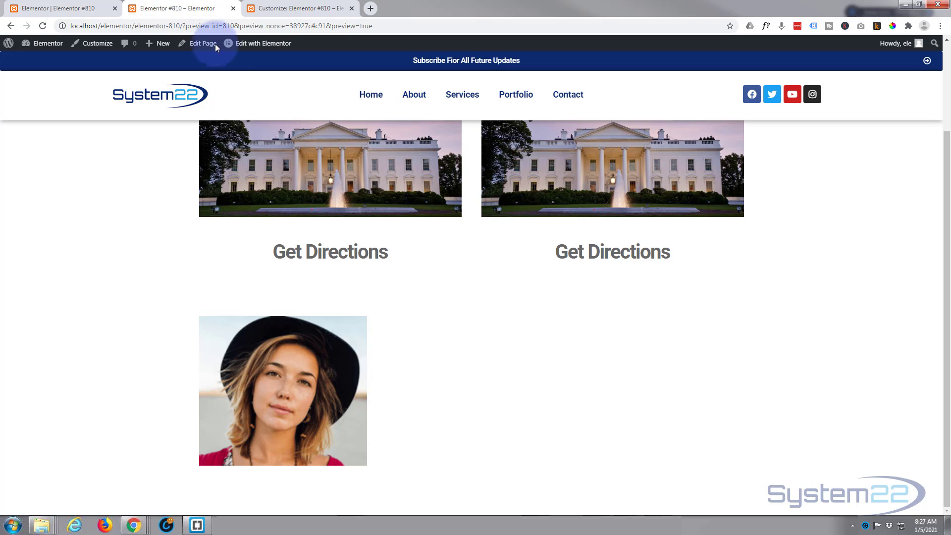
{"action": "left_click", "coordinate": [64, 10]}
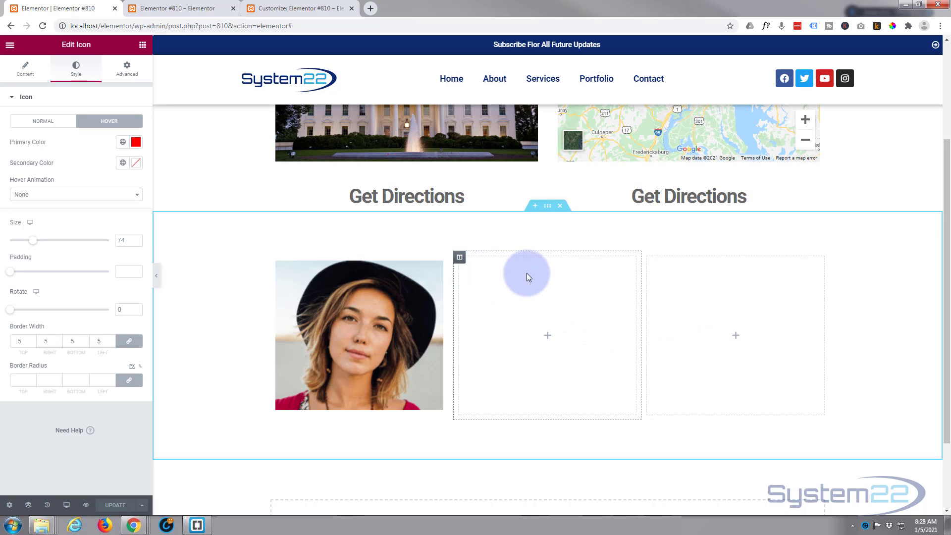
{"action": "mouse_move", "coordinate": [372, 344]}
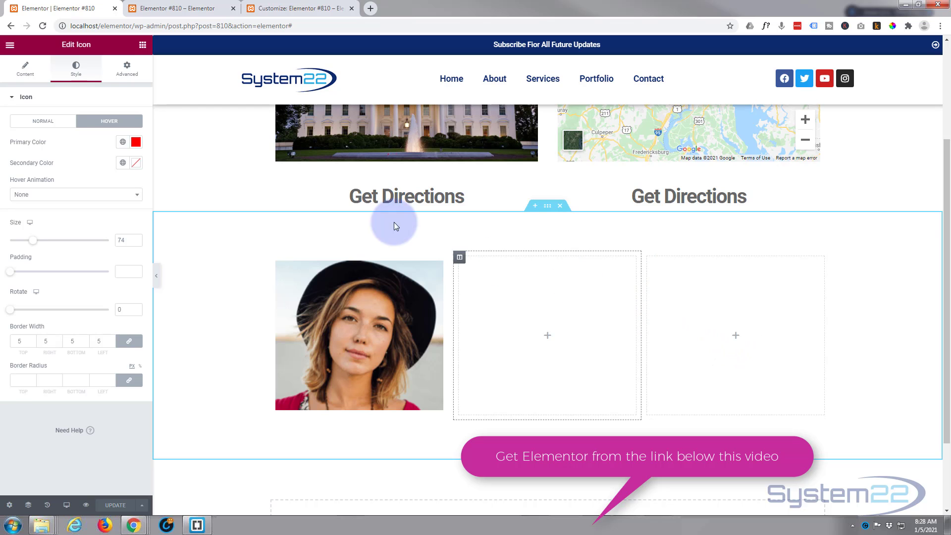
{"action": "left_click", "coordinate": [142, 45]}
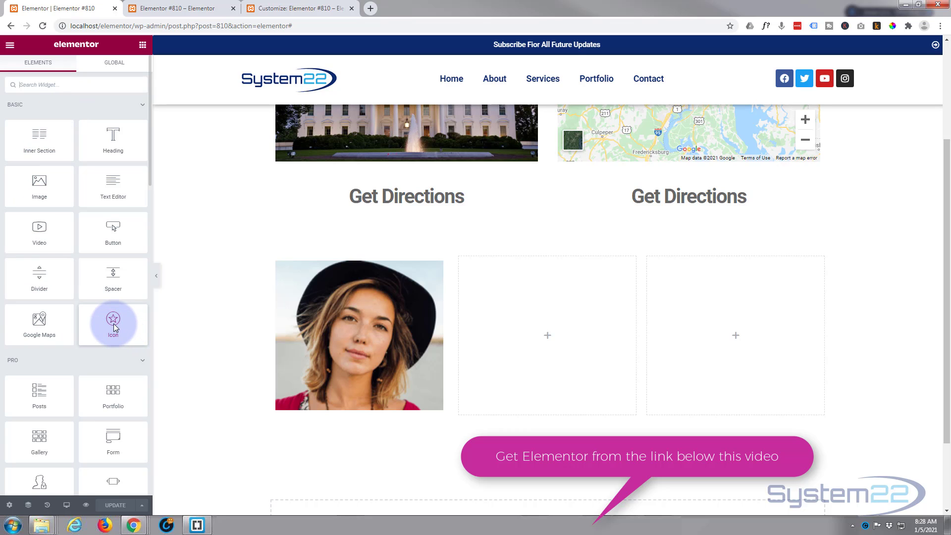
Drop an Icon widget into the third column and insert the 'user' icon from the Icon Library.
{"action": "left_click_drag", "start_coordinate": [114, 323], "coordinate": [754, 341]}
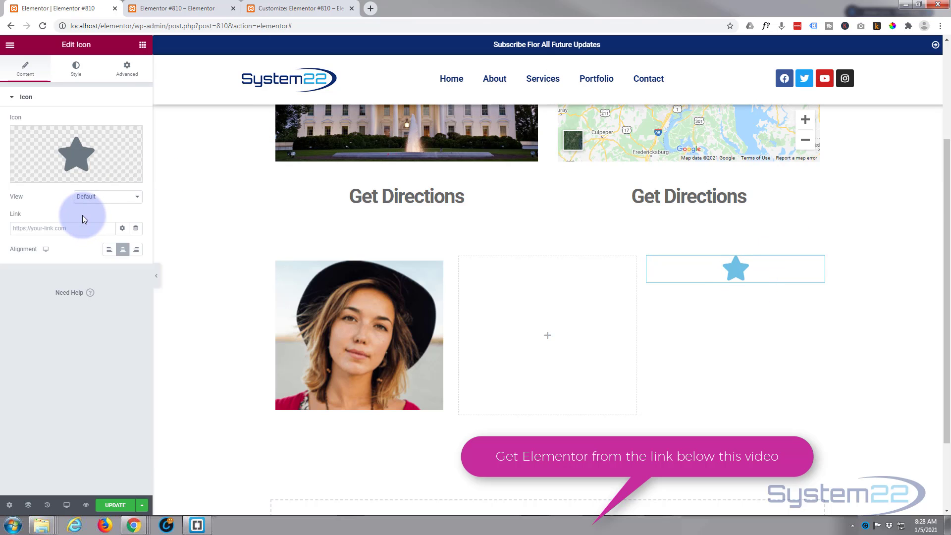
{"action": "mouse_move", "coordinate": [40, 168]}
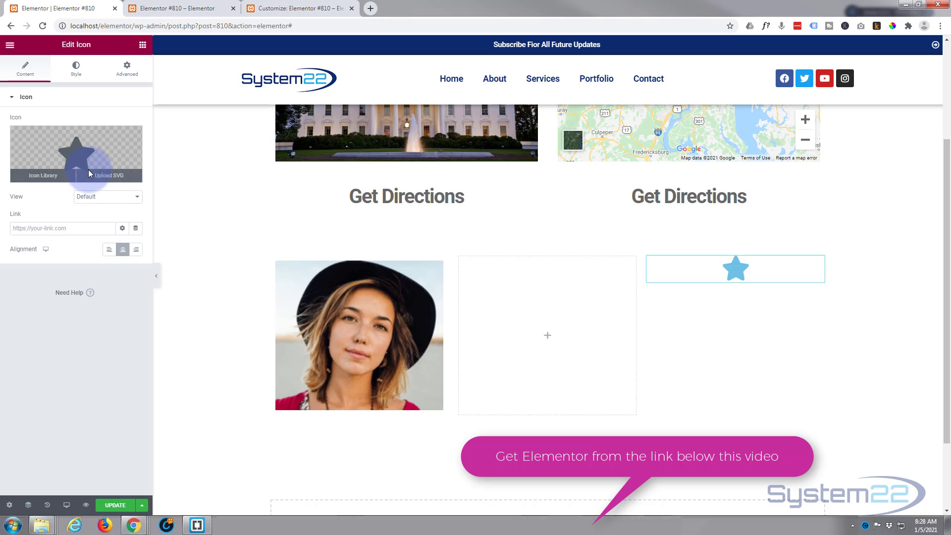
{"action": "left_click", "coordinate": [40, 177]}
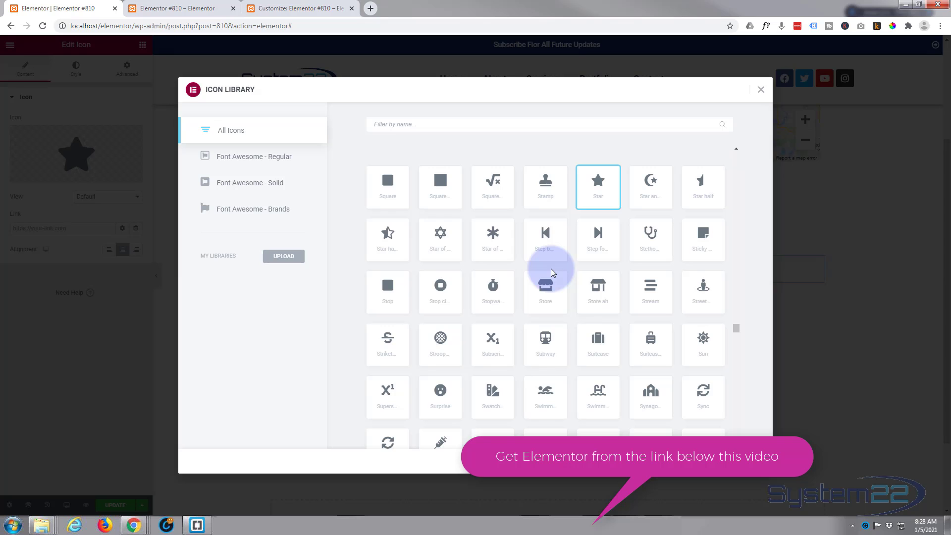
{"action": "left_click", "coordinate": [397, 127]}
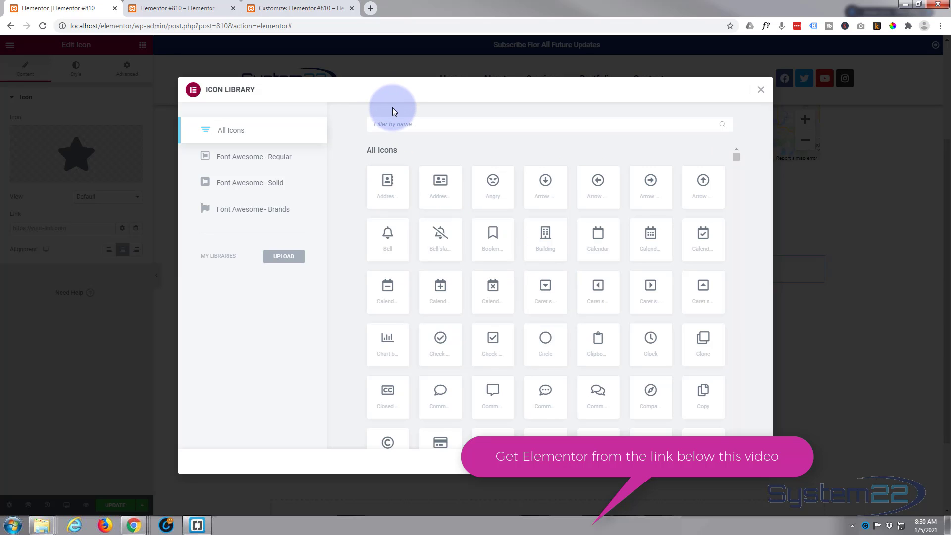
{"action": "type", "text": "user"}
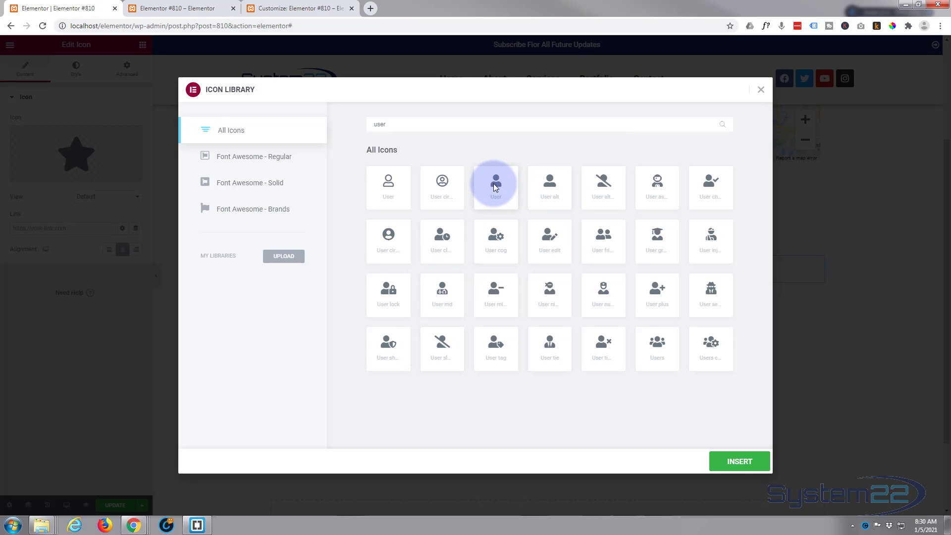
{"action": "left_click", "coordinate": [732, 463]}
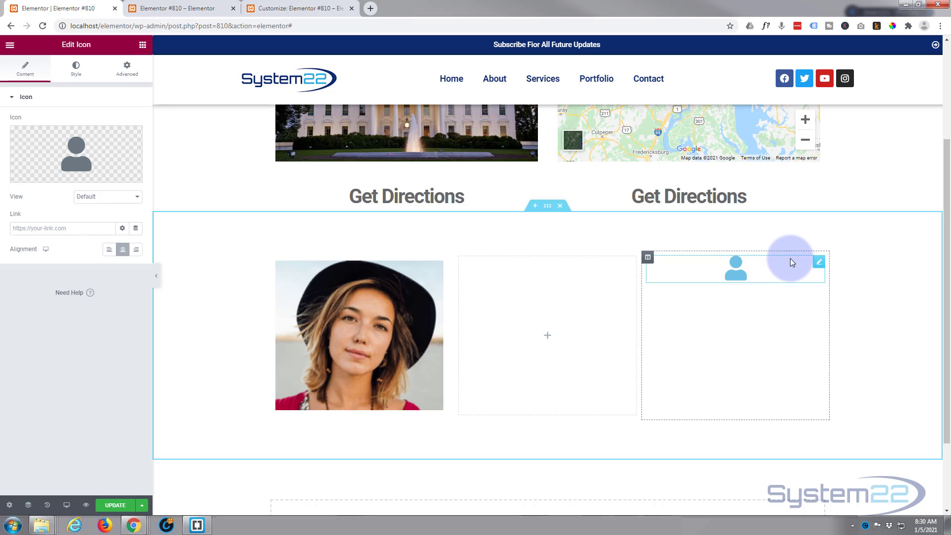
Set the icon's Primary Color to bright blue #0400F4 and its Size to 74, keeping rotation 0.
{"action": "mouse_move", "coordinate": [104, 132]}
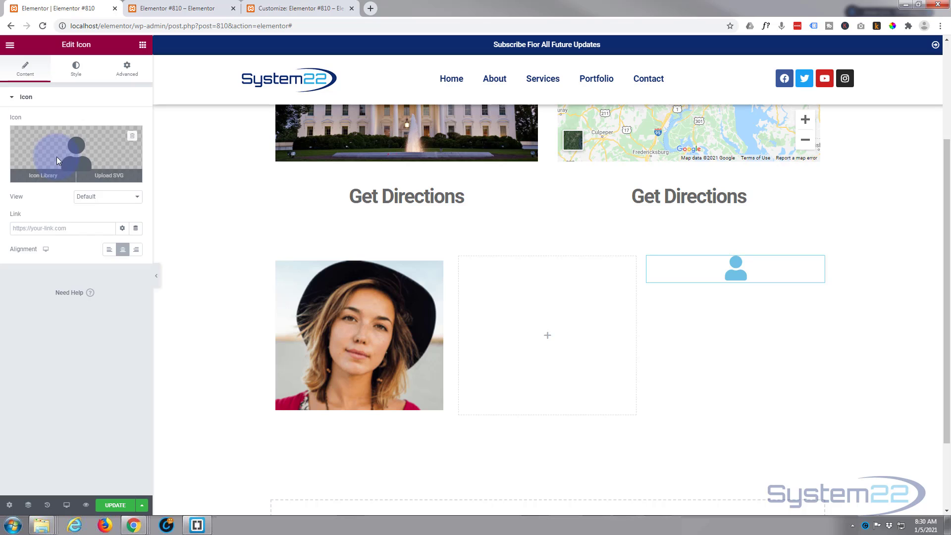
{"action": "left_click", "coordinate": [23, 231]}
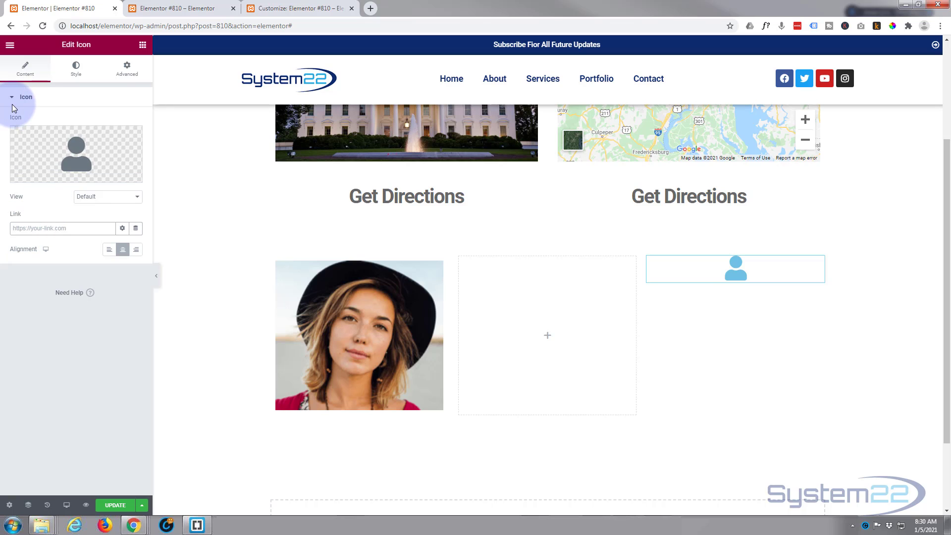
{"action": "left_click", "coordinate": [74, 72]}
{"action": "left_click", "coordinate": [61, 145]}
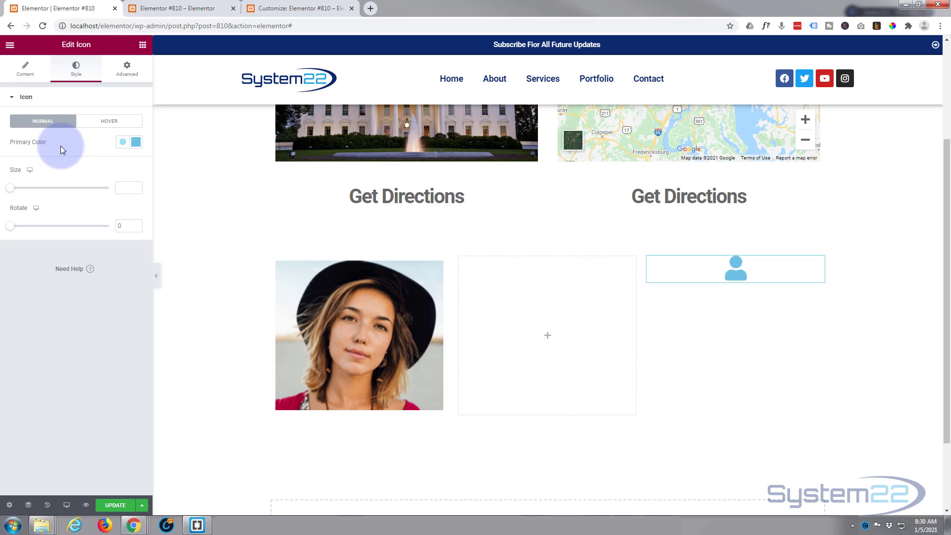
{"action": "left_click", "coordinate": [135, 142]}
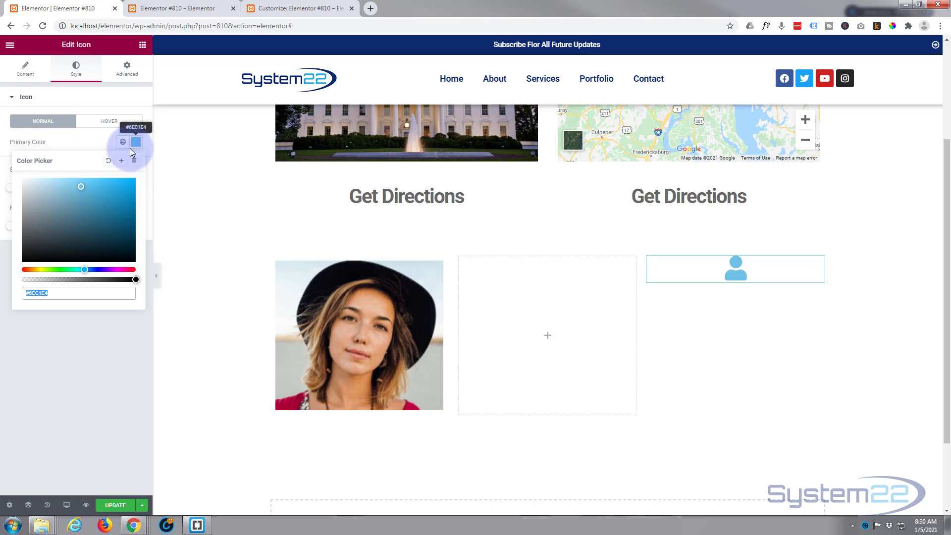
{"action": "left_click", "coordinate": [99, 270]}
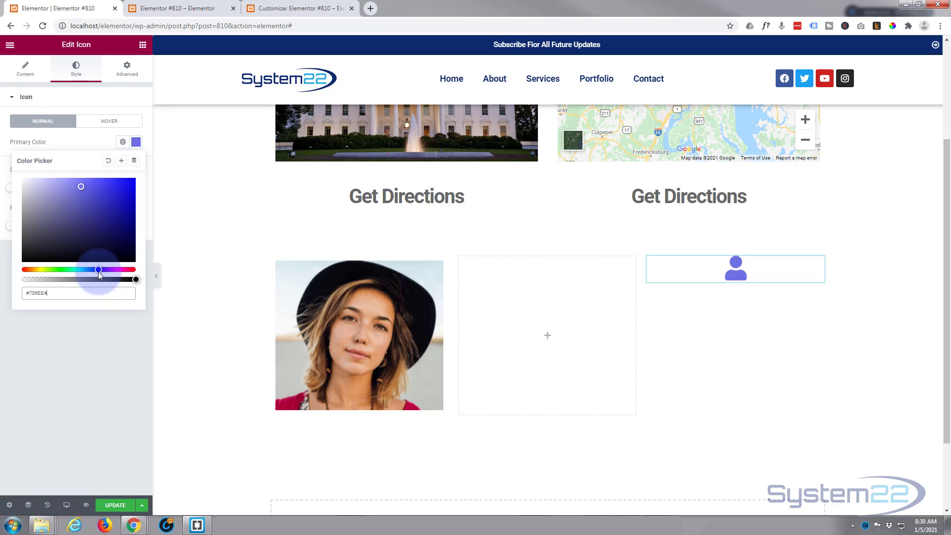
{"action": "left_click", "coordinate": [129, 188]}
{"action": "left_click", "coordinate": [138, 181]}
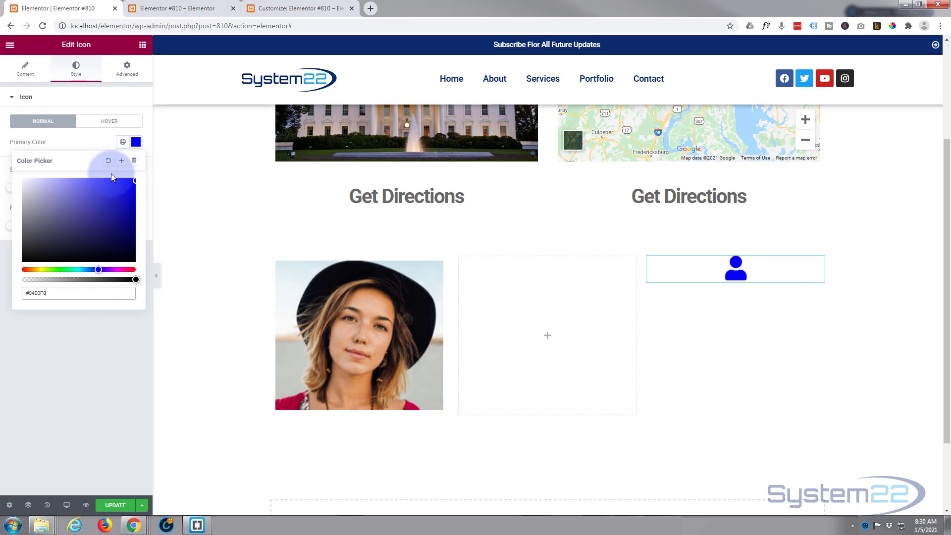
{"action": "left_click", "coordinate": [70, 141]}
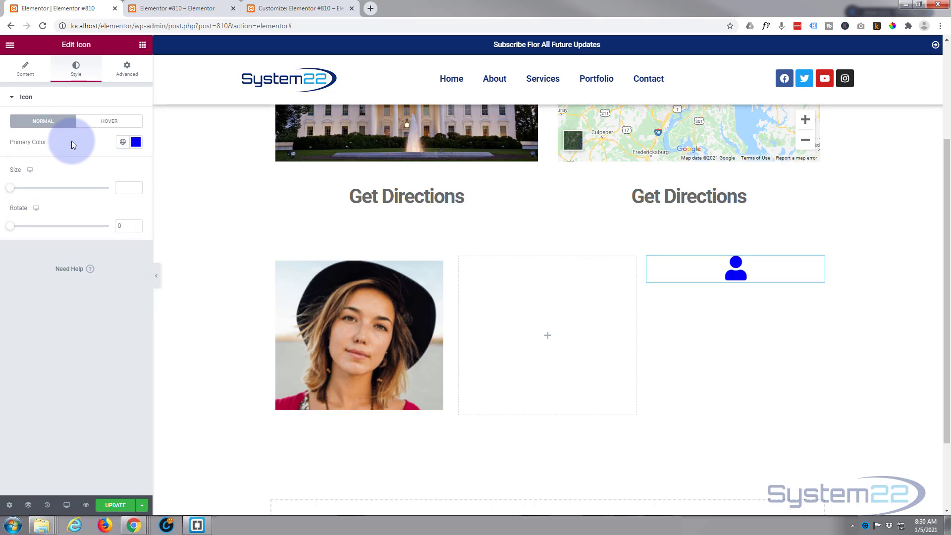
{"action": "mouse_move", "coordinate": [22, 189]}
{"action": "left_mouse_down"}
{"action": "mouse_move", "coordinate": [10, 188]}
{"action": "mouse_move", "coordinate": [40, 188]}
{"action": "mouse_move", "coordinate": [32, 188]}
{"action": "left_mouse_up"}
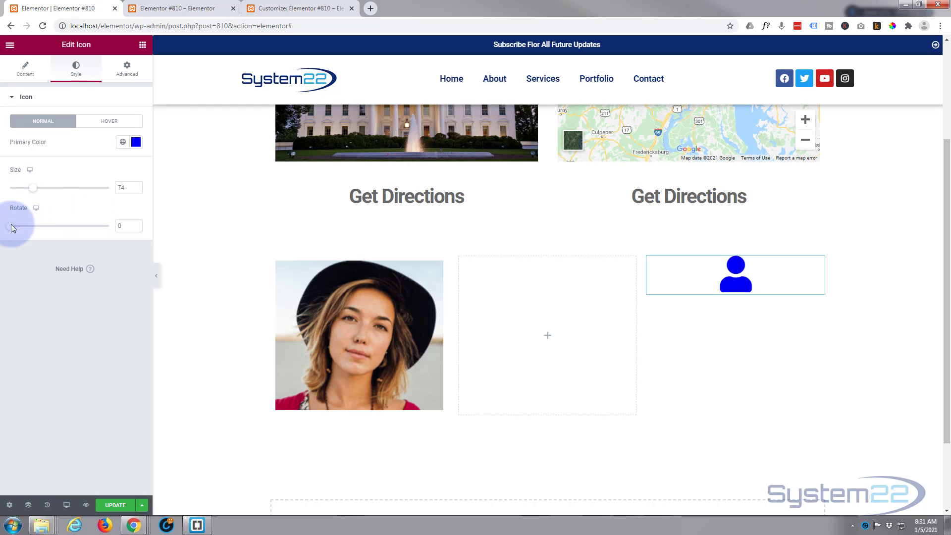
{"action": "mouse_move", "coordinate": [11, 227]}
{"action": "left_mouse_down"}
{"action": "mouse_move", "coordinate": [22, 225]}
{"action": "mouse_move", "coordinate": [4, 228]}
{"action": "left_mouse_up"}
Give the icon a red #FF0000 hover Primary Color, leaving Hover Animation at None.
{"action": "left_click", "coordinate": [111, 120]}
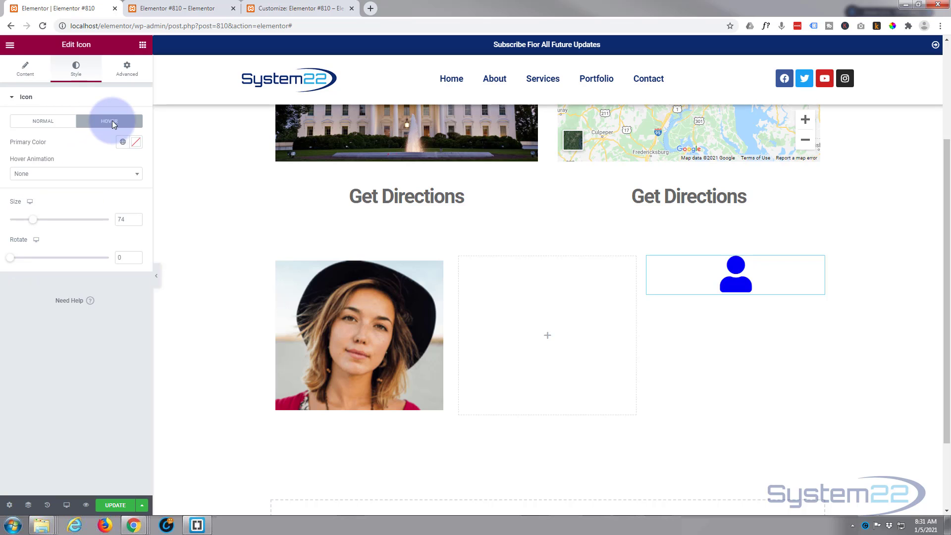
{"action": "left_click", "coordinate": [135, 143]}
{"action": "left_click_drag", "start_coordinate": [116, 194], "coordinate": [137, 180]}
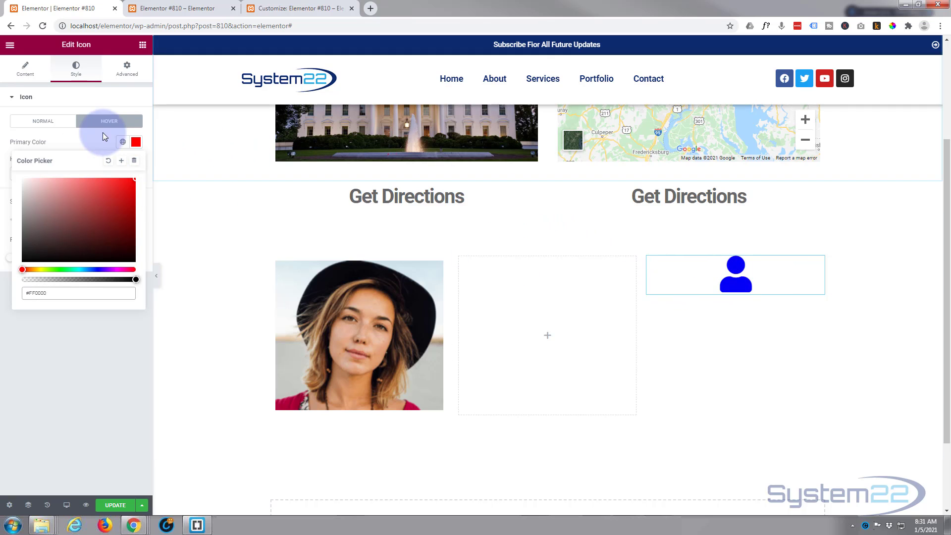
{"action": "left_click", "coordinate": [69, 139]}
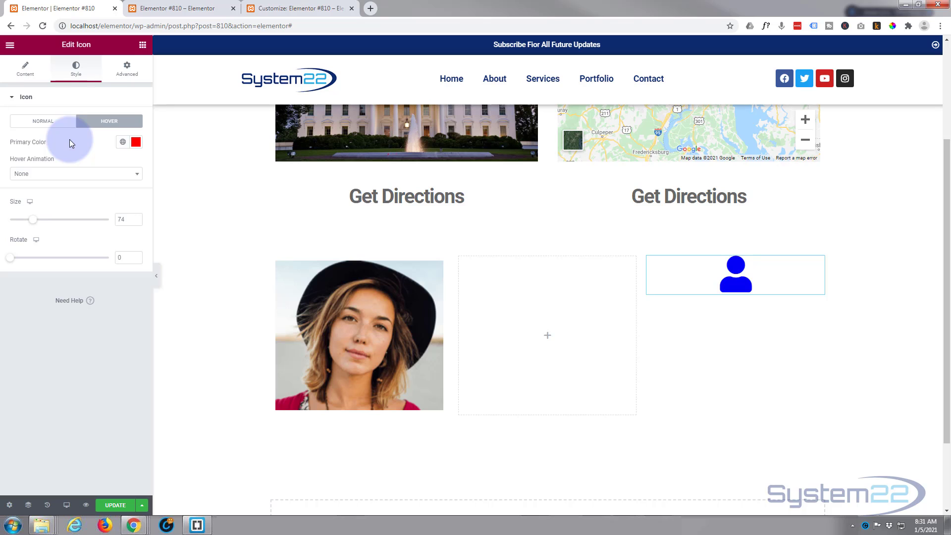
{"action": "left_click", "coordinate": [84, 171]}
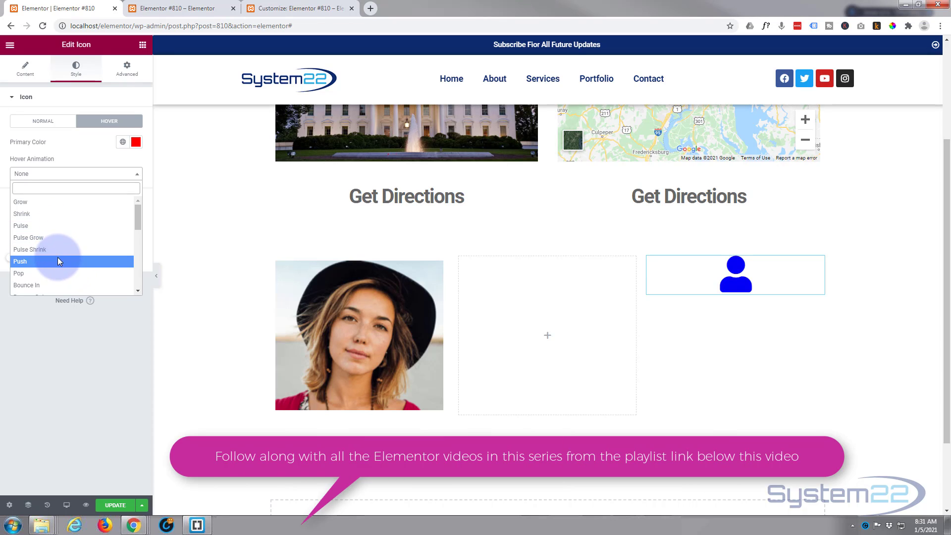
{"action": "scroll", "coordinate": [71, 252], "scroll_direction": "down", "scroll_amount": 3}
{"action": "scroll", "coordinate": [72, 251], "scroll_direction": "up", "scroll_amount": 4}
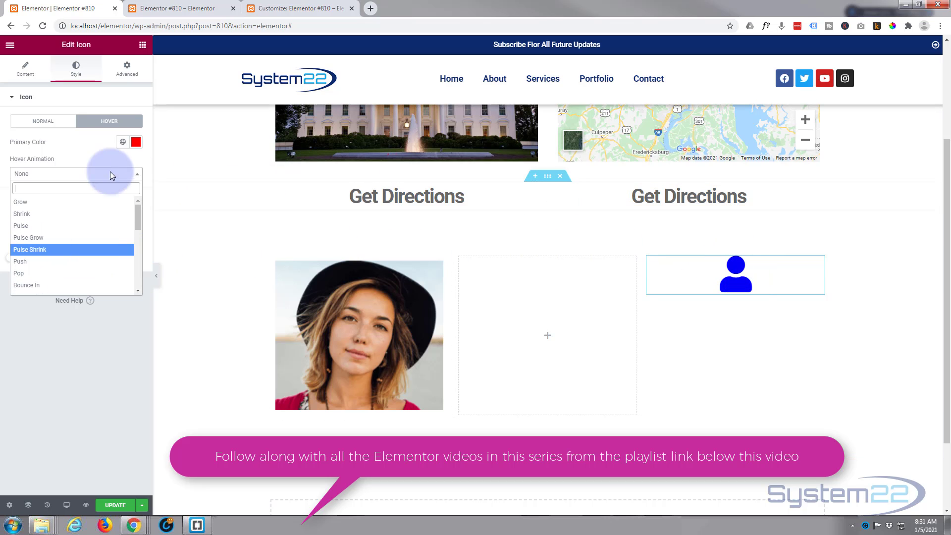
{"action": "left_click", "coordinate": [76, 141]}
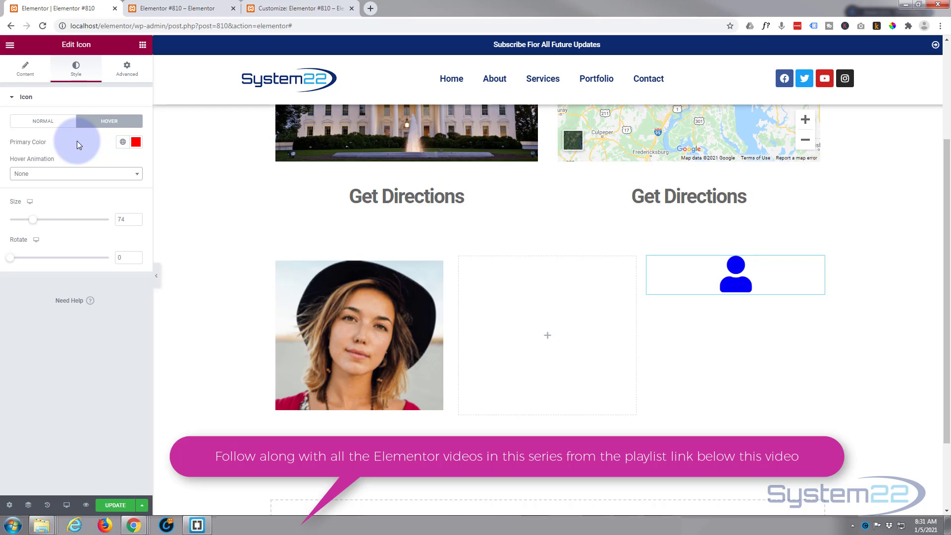
Unlink the icon widget's Padding and set Top and Bottom to 70 px.
{"action": "left_click", "coordinate": [120, 69]}
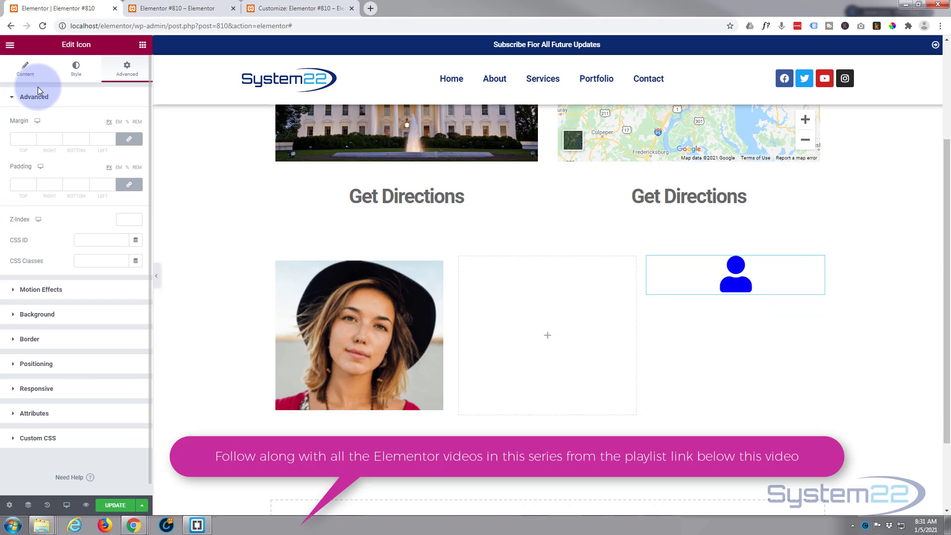
{"action": "left_click", "coordinate": [130, 184]}
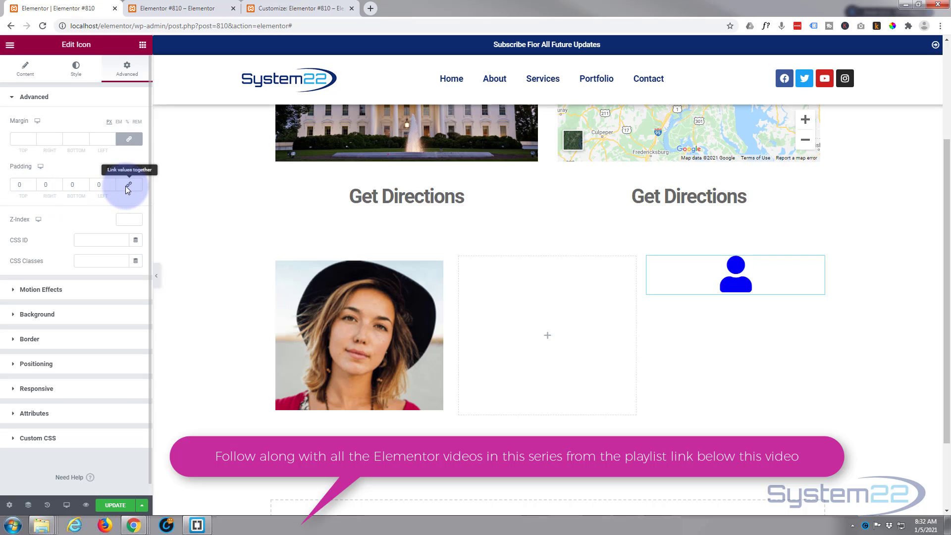
{"action": "left_click", "coordinate": [130, 139]}
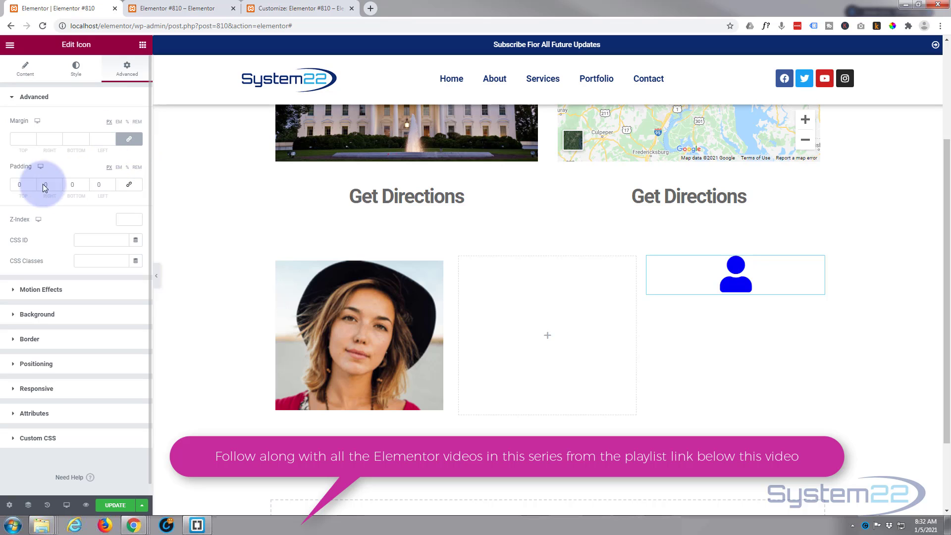
{"action": "left_click", "coordinate": [16, 184]}
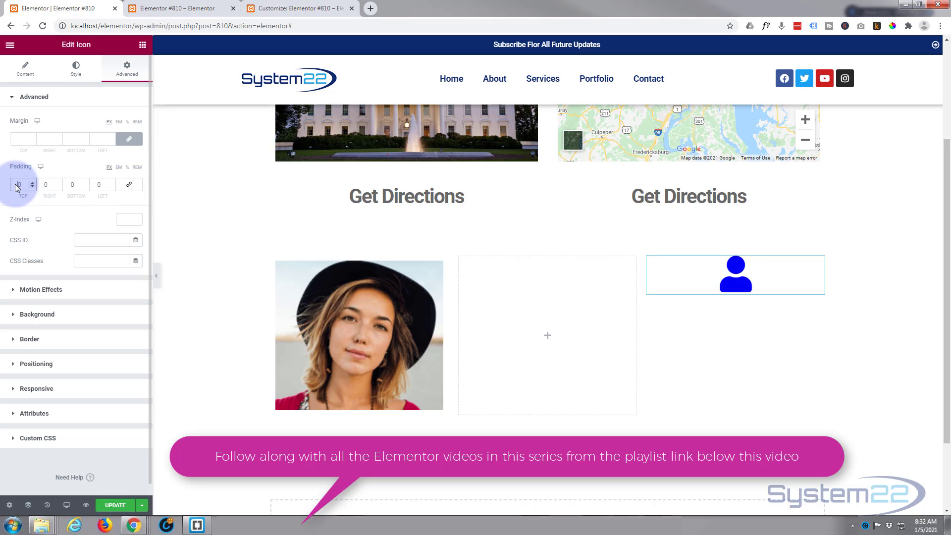
{"action": "type", "text": "70"}
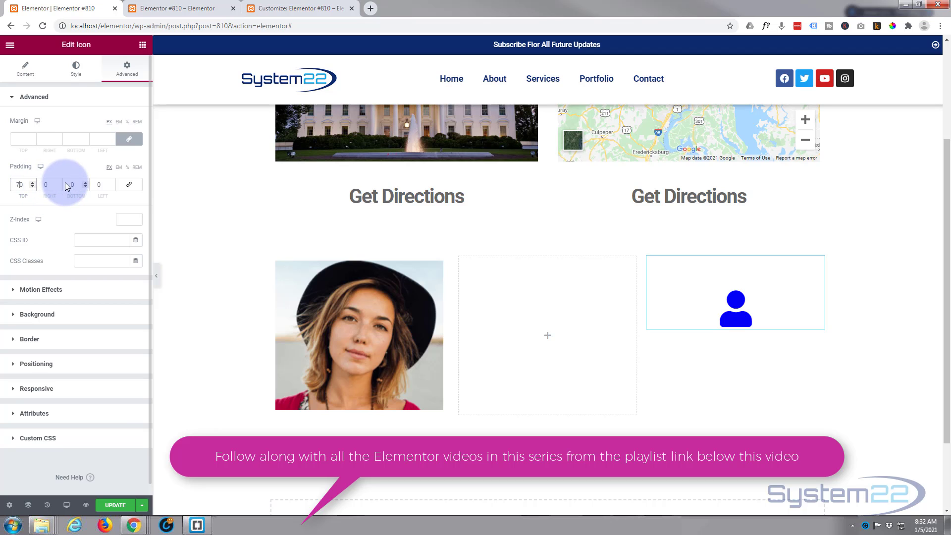
{"action": "left_click", "coordinate": [64, 182]}
{"action": "type", "text": "7"}
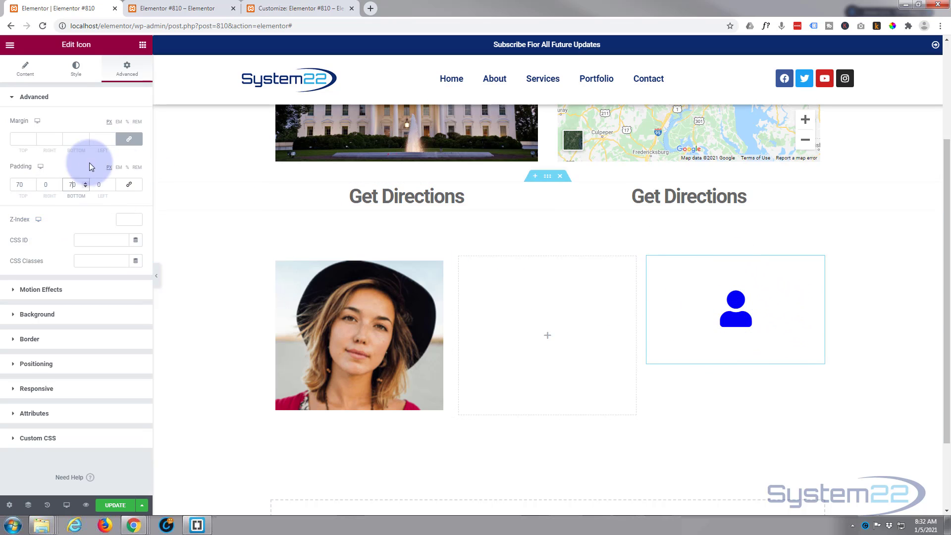
{"action": "left_click", "coordinate": [25, 70]}
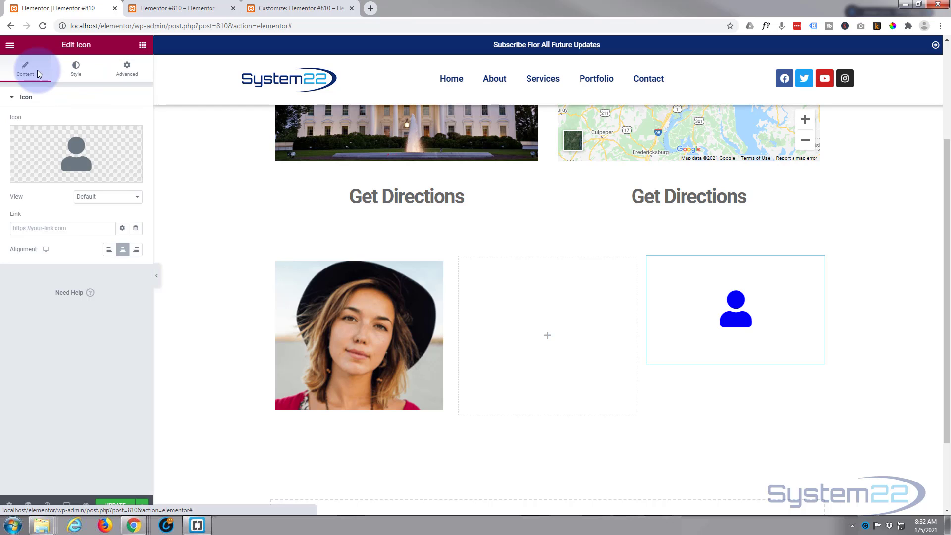
Set the icon View to Framed with a Circle shape, after trying Stacked and Square.
{"action": "left_click", "coordinate": [100, 197]}
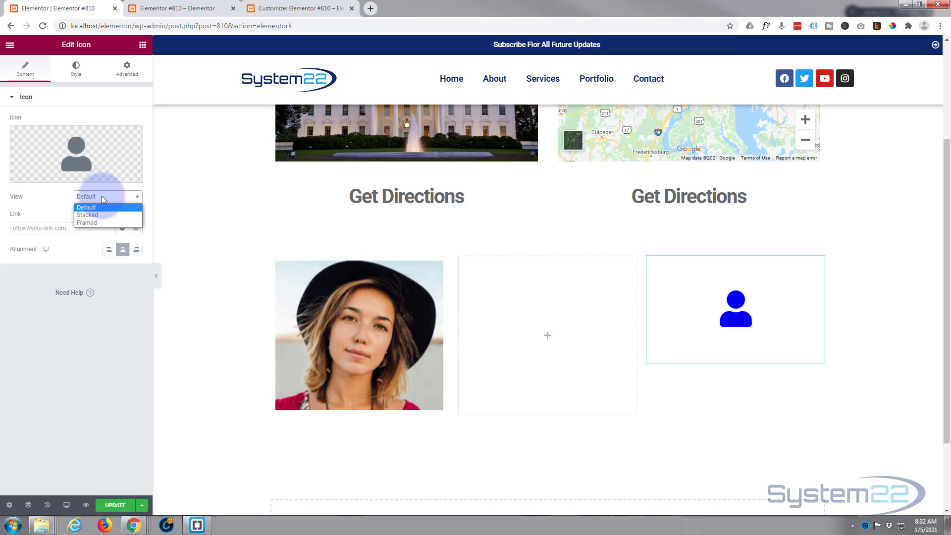
{"action": "left_click", "coordinate": [24, 66]}
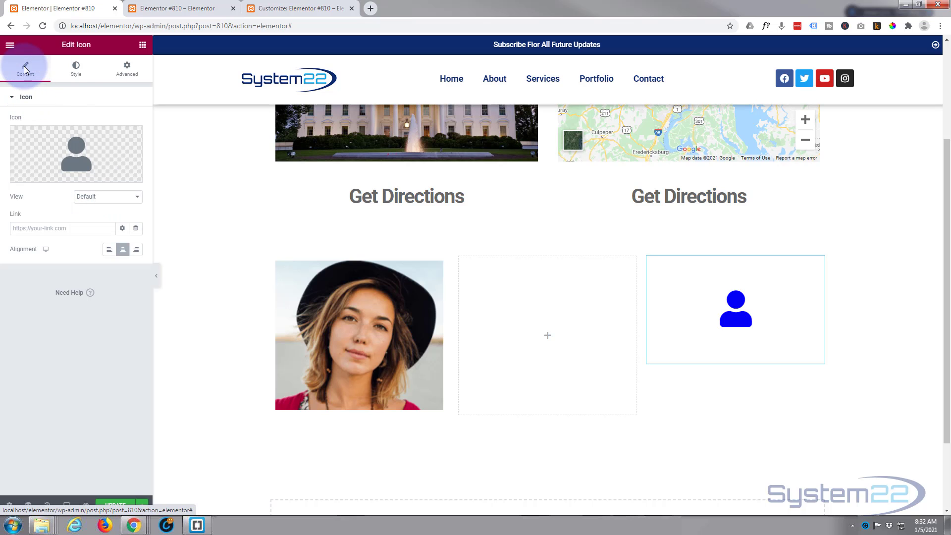
{"action": "left_click", "coordinate": [119, 196]}
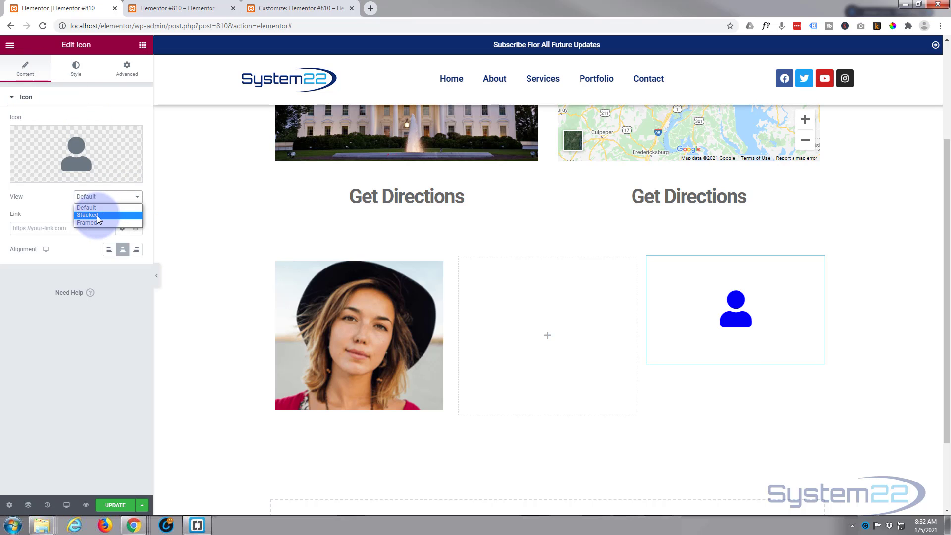
{"action": "left_click", "coordinate": [97, 215]}
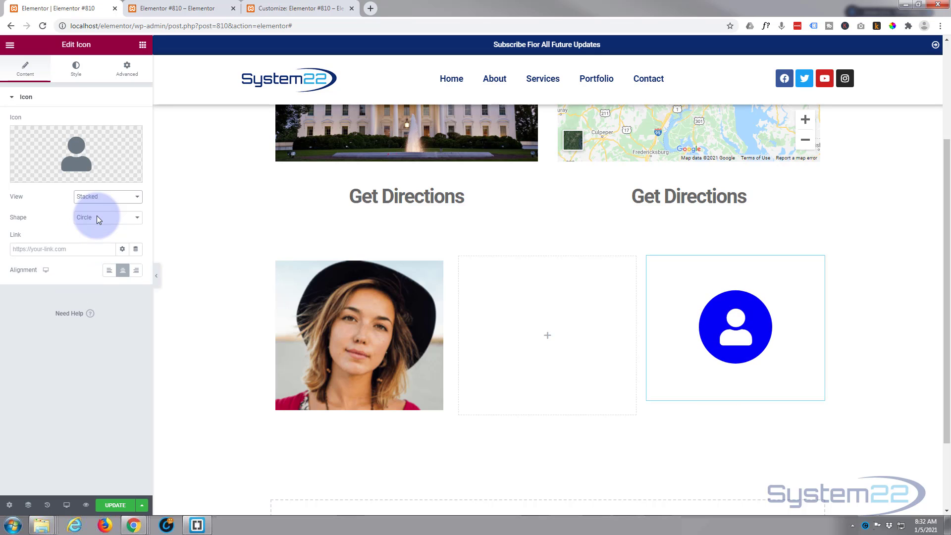
{"action": "left_click", "coordinate": [108, 193]}
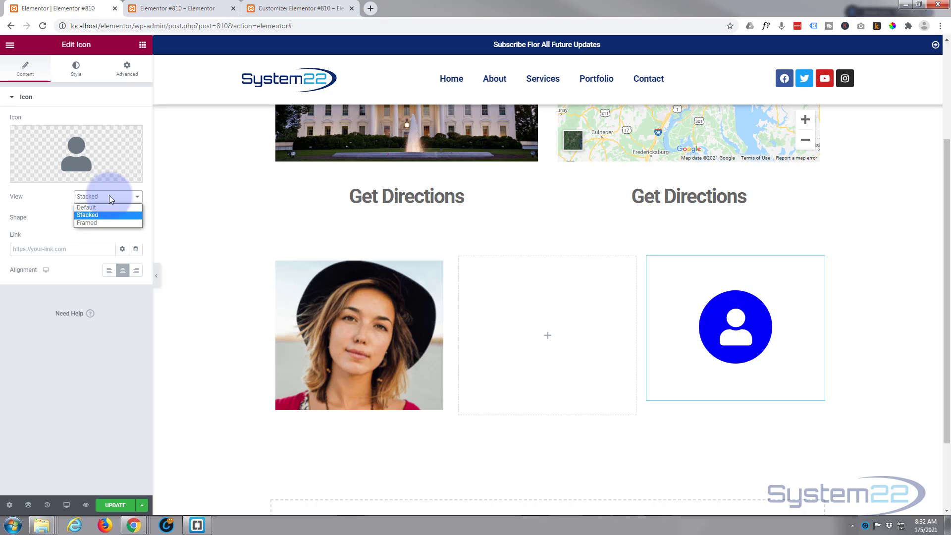
{"action": "left_click", "coordinate": [103, 224]}
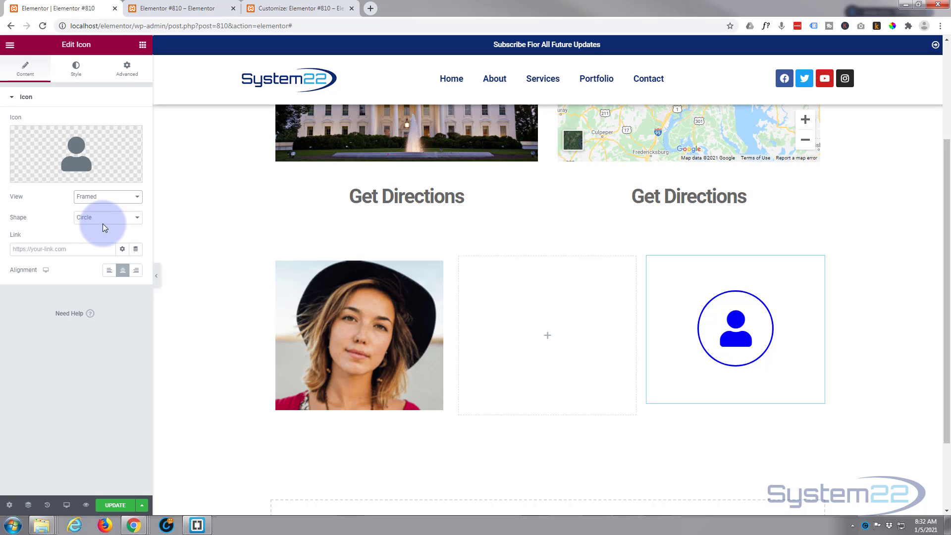
{"action": "left_click", "coordinate": [91, 220]}
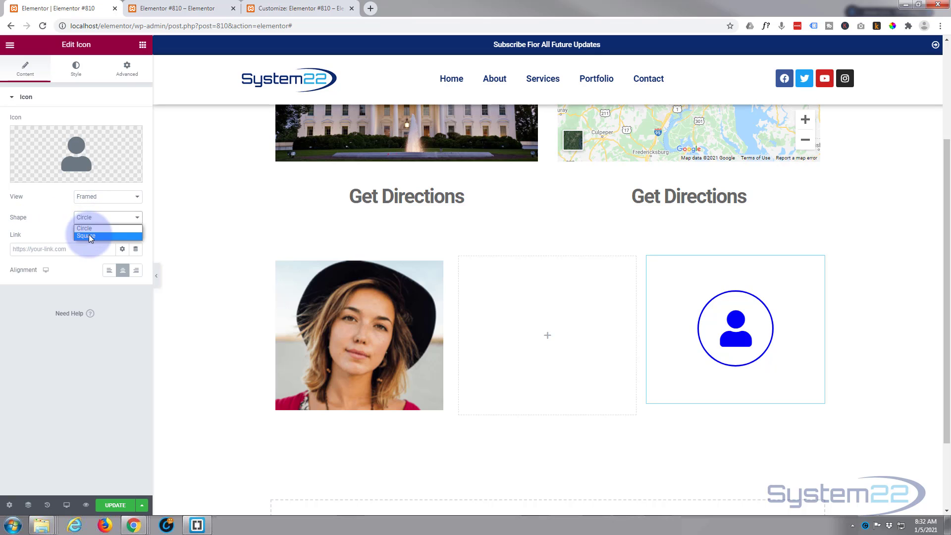
{"action": "left_click", "coordinate": [88, 233]}
{"action": "left_click", "coordinate": [102, 222]}
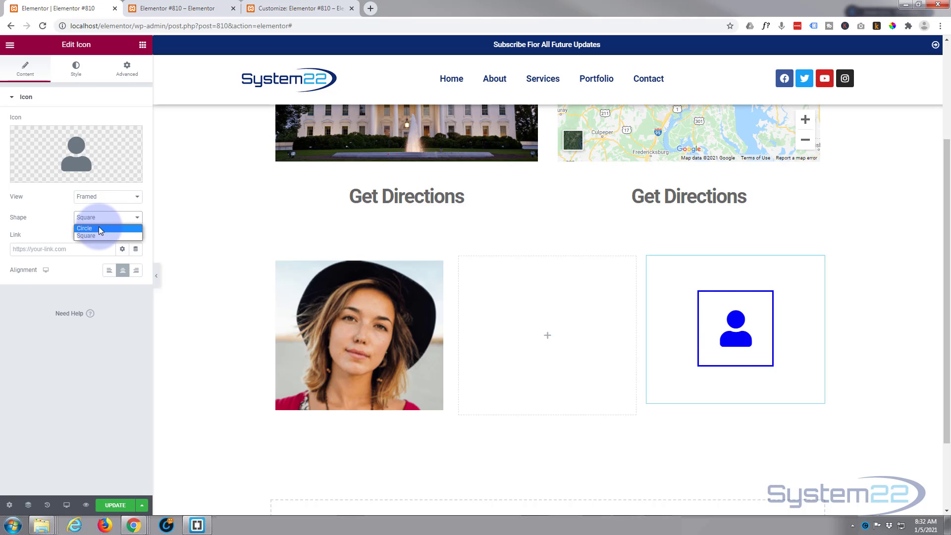
{"action": "left_click", "coordinate": [99, 227]}
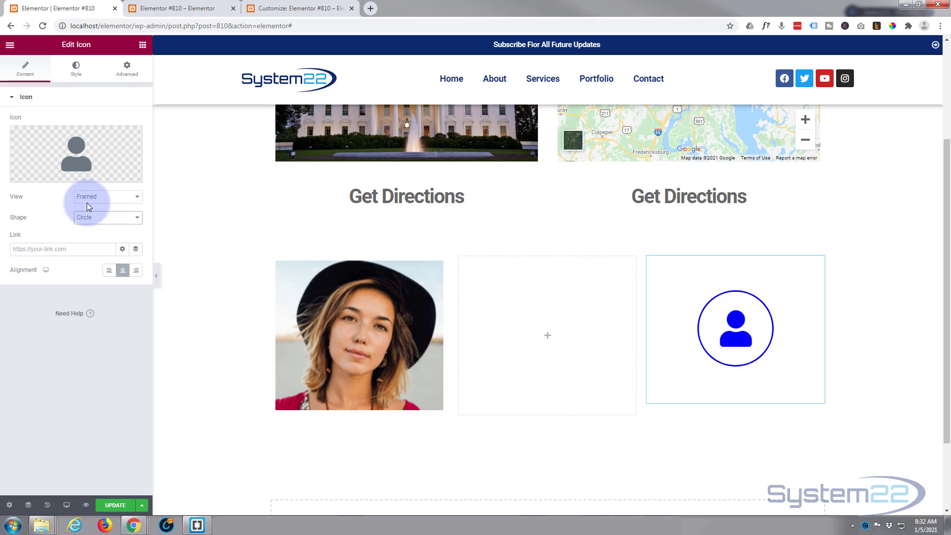
Set the frame's Border Width to 5, trying Border Radius 30 and then clearing it.
{"action": "left_click", "coordinate": [75, 69]}
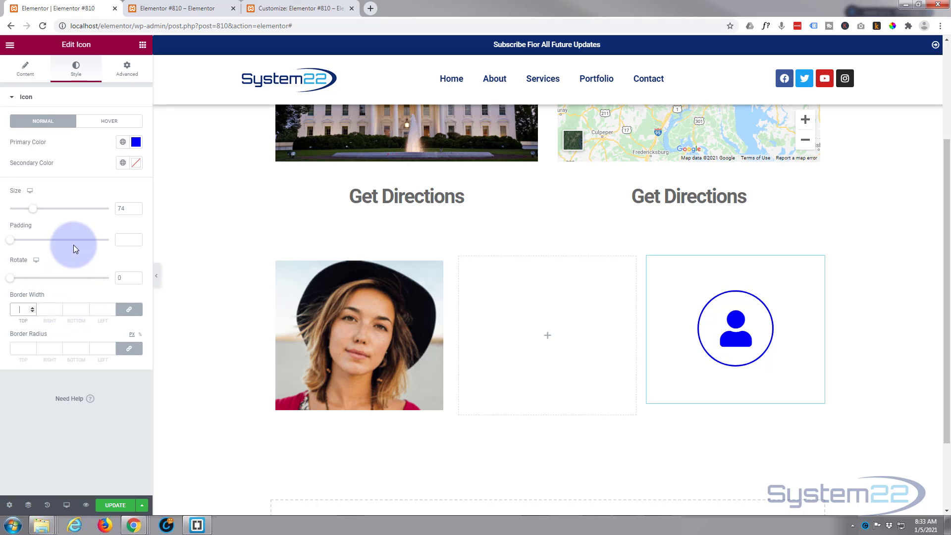
{"action": "type", "text": "5"}
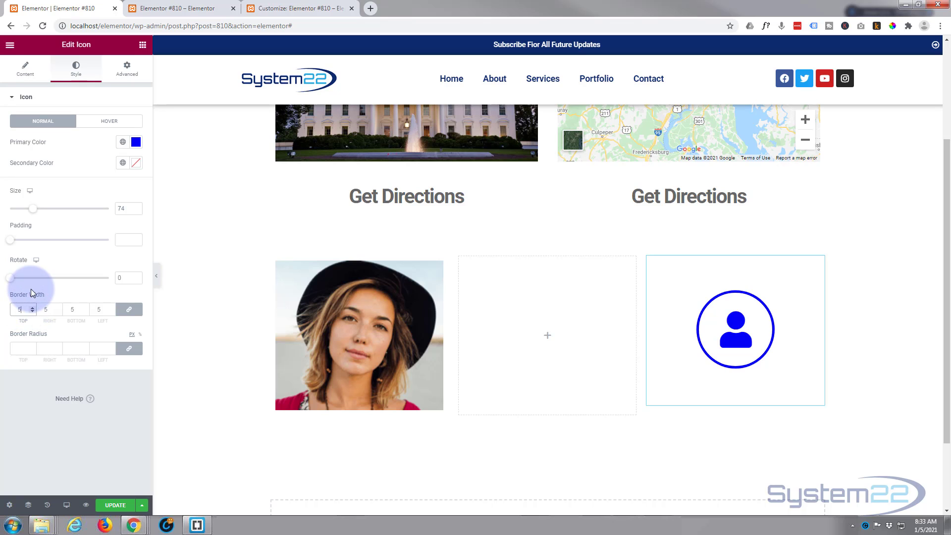
{"action": "left_click", "coordinate": [22, 349]}
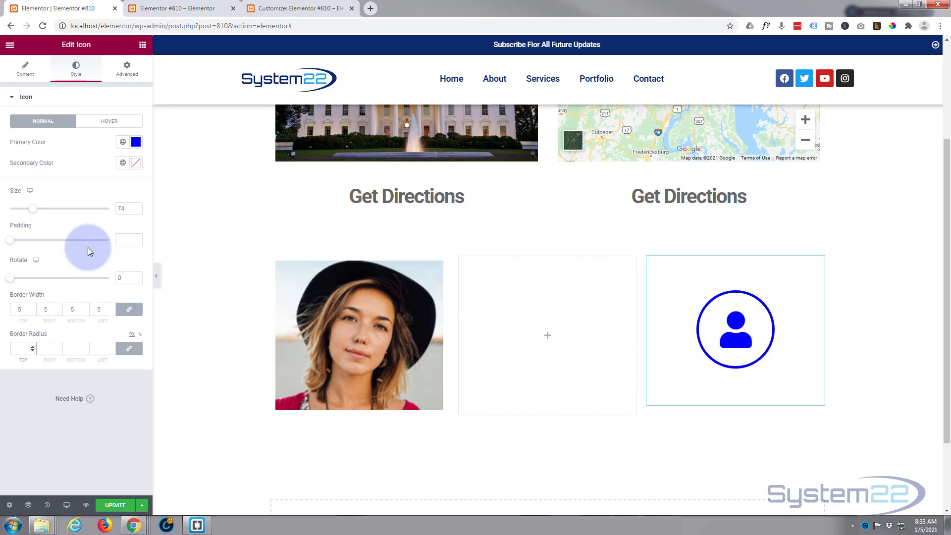
{"action": "type", "text": "30"}
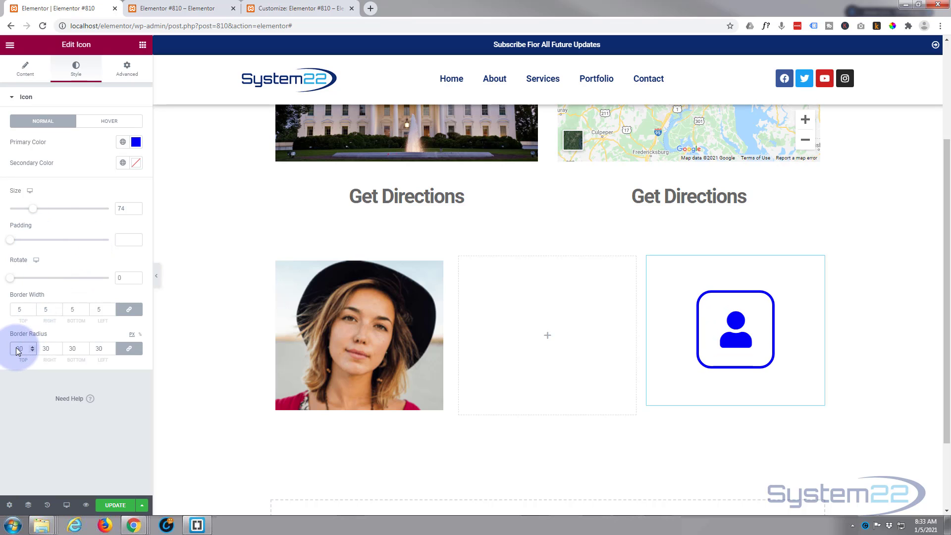
{"action": "left_click_drag", "start_coordinate": [16, 348], "coordinate": [23, 349]}
{"action": "key", "text": "BackSpace"}
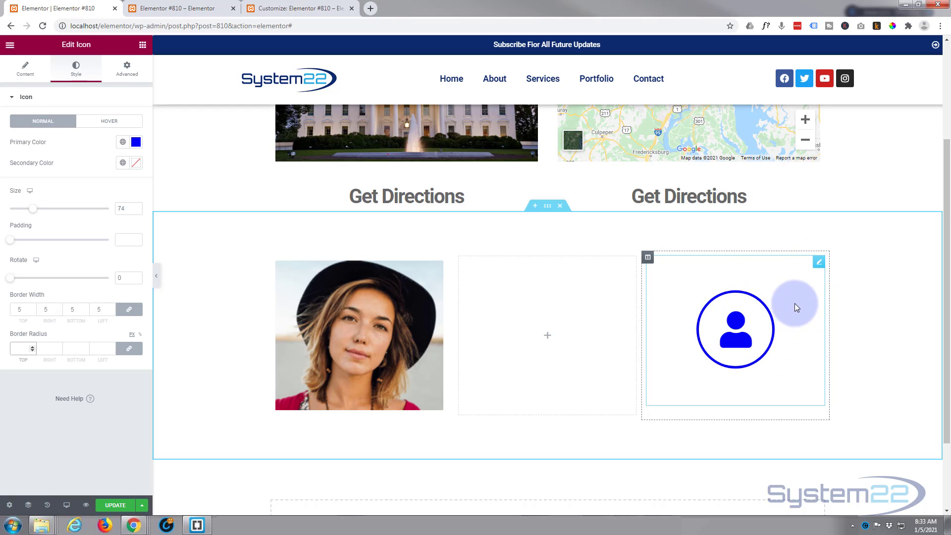
Select the third column and set its Style Background Type to Classic.
{"action": "left_click", "coordinate": [648, 259]}
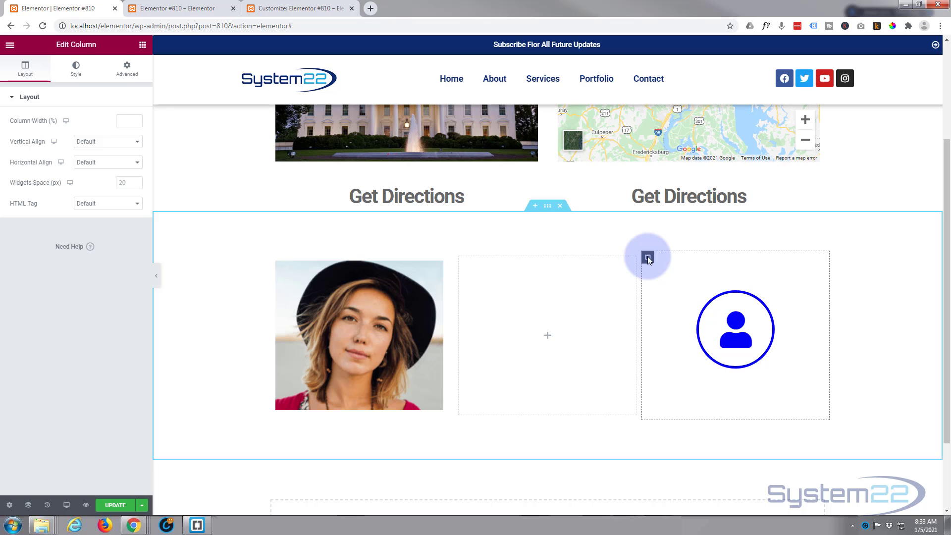
{"action": "left_click", "coordinate": [75, 72]}
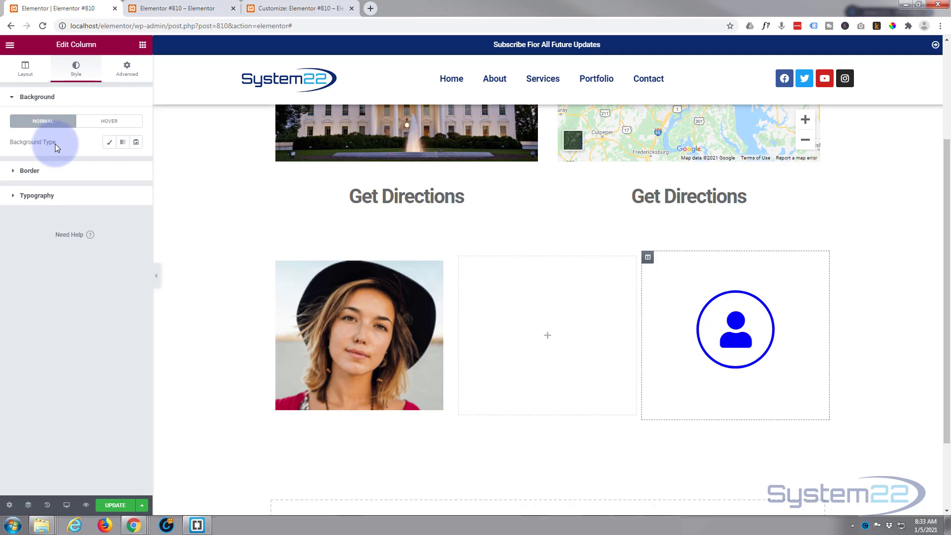
{"action": "left_click", "coordinate": [109, 142]}
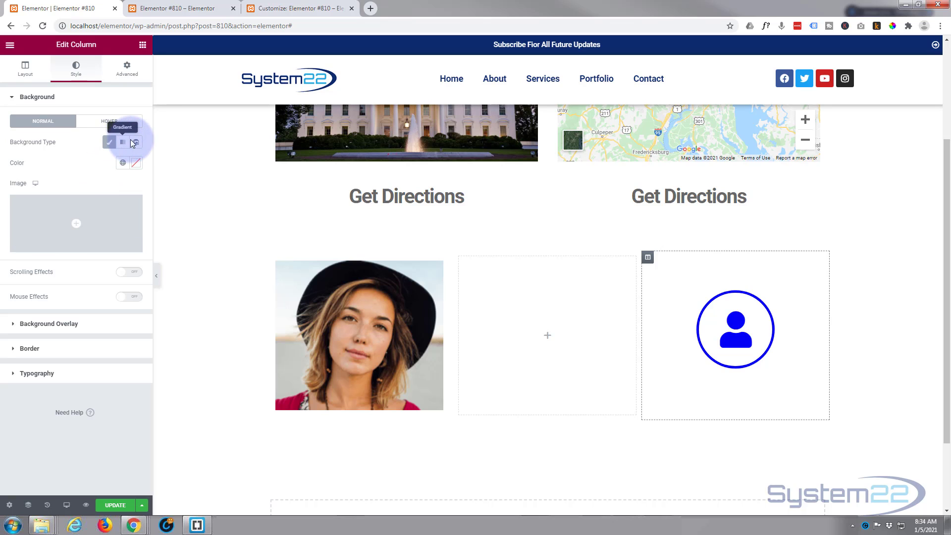
Insert Testimonial-1.png from the media library as the column's background image.
{"action": "left_click", "coordinate": [76, 226]}
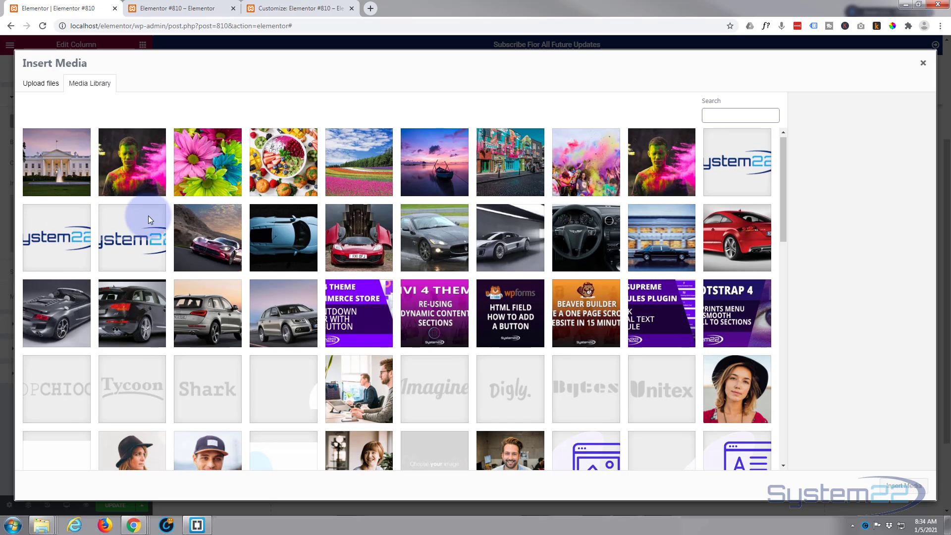
{"action": "scroll", "coordinate": [147, 216], "scroll_direction": "down", "scroll_amount": 3}
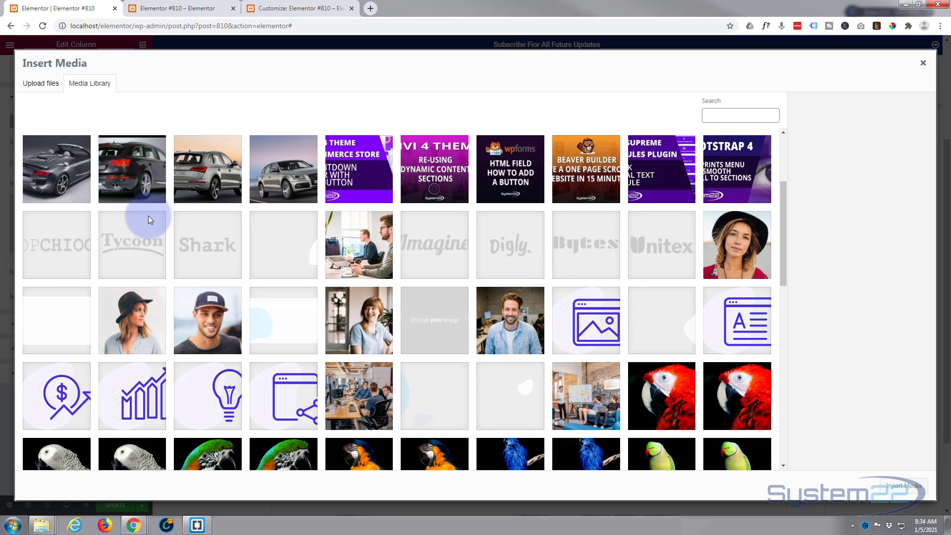
{"action": "left_click", "coordinate": [211, 323]}
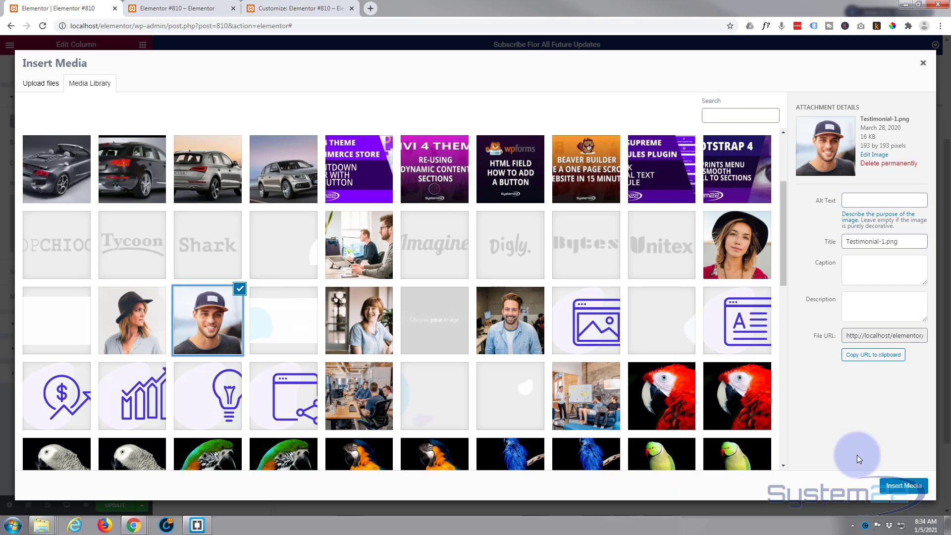
{"action": "left_click", "coordinate": [924, 489]}
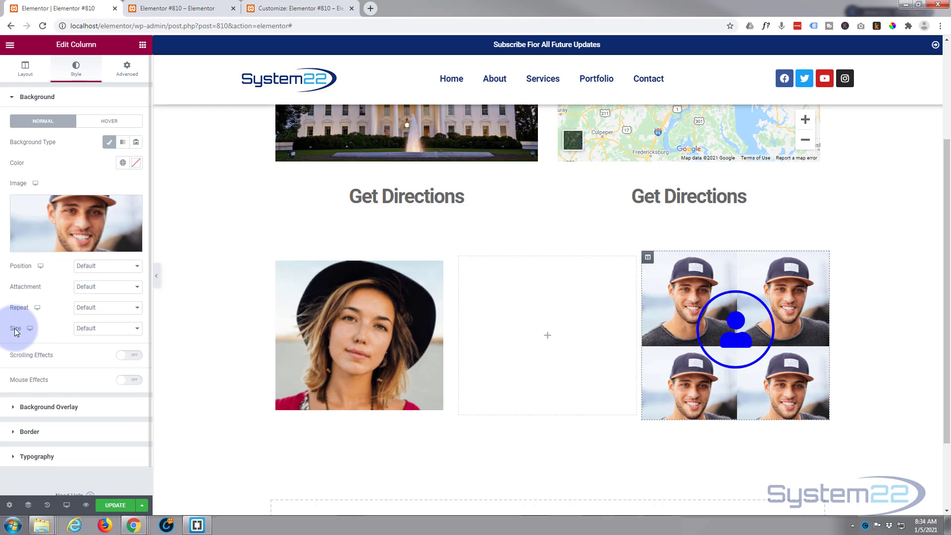
Set the column background image Size to Cover.
{"action": "left_click", "coordinate": [101, 329]}
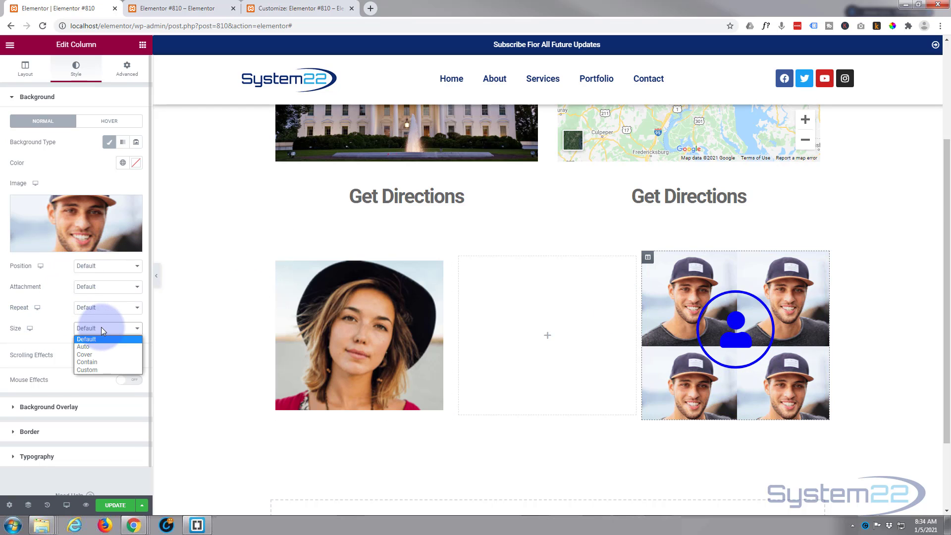
{"action": "left_click", "coordinate": [96, 353]}
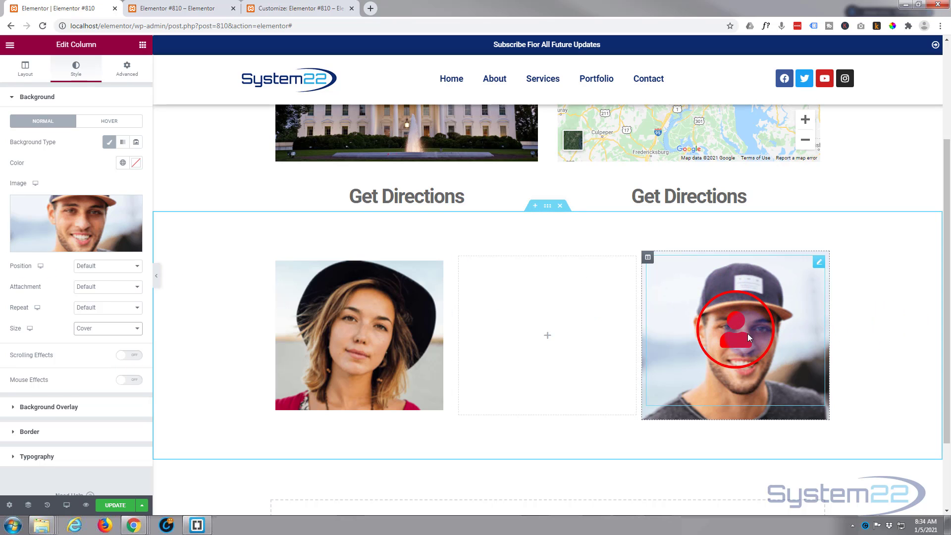
{"action": "left_click", "coordinate": [369, 352]}
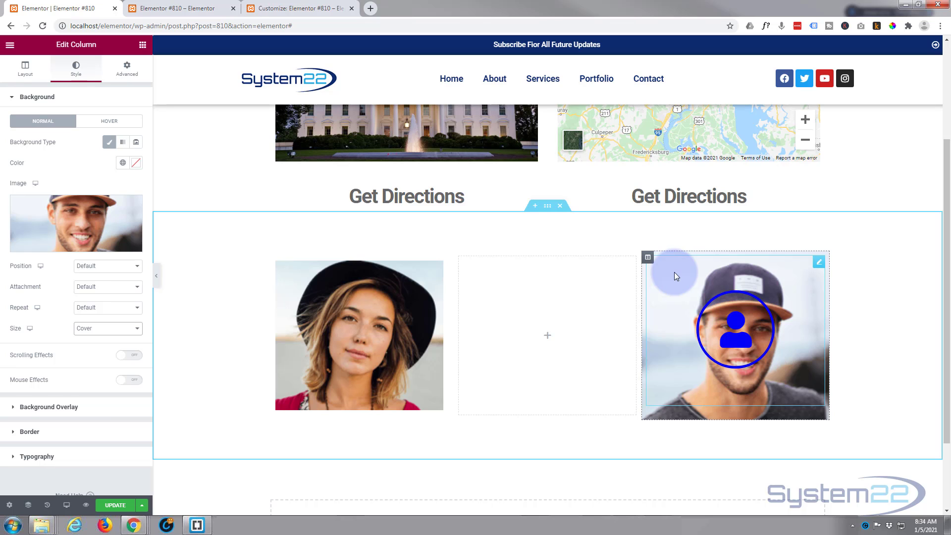
{"action": "left_click", "coordinate": [121, 72]}
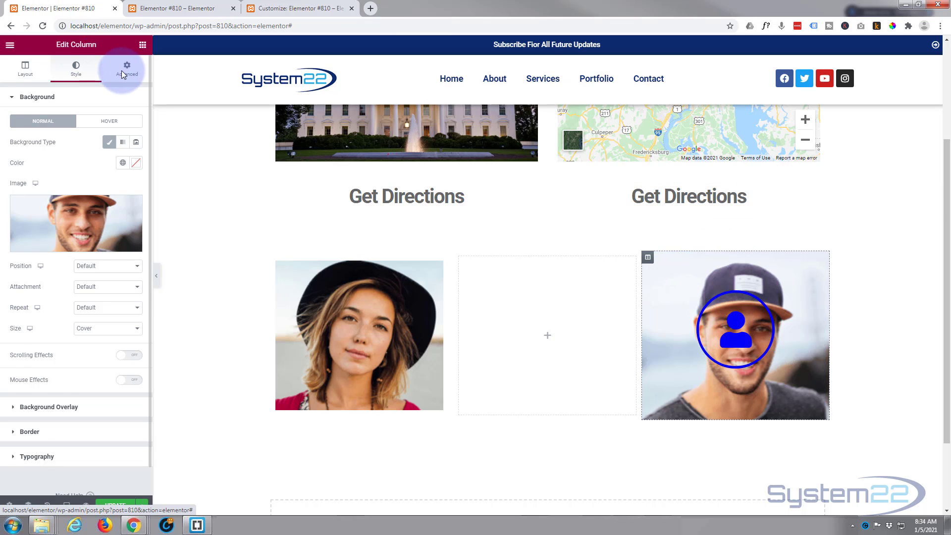
Set the column's padding to 0 and margin to 20 on all sides, then view the site Customizer.
{"action": "left_click", "coordinate": [121, 71]}
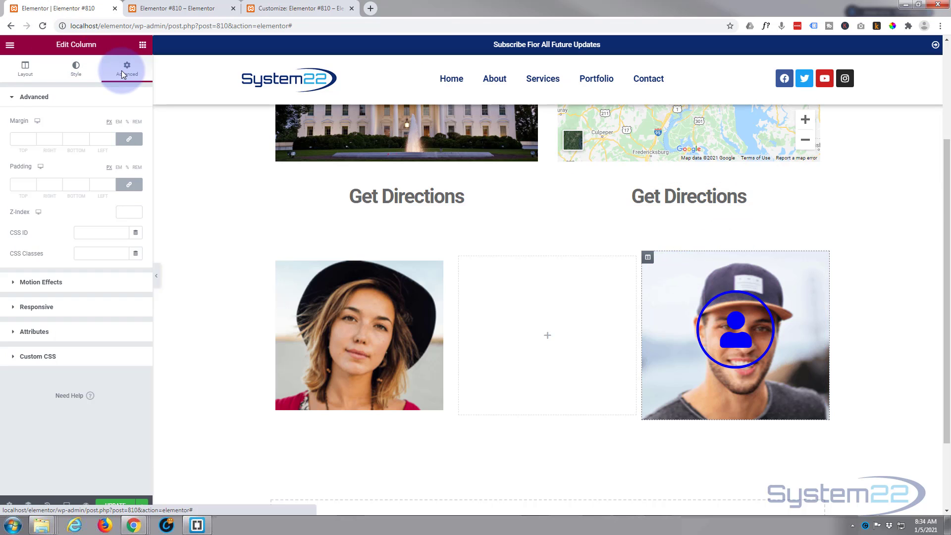
{"action": "left_click", "coordinate": [18, 185]}
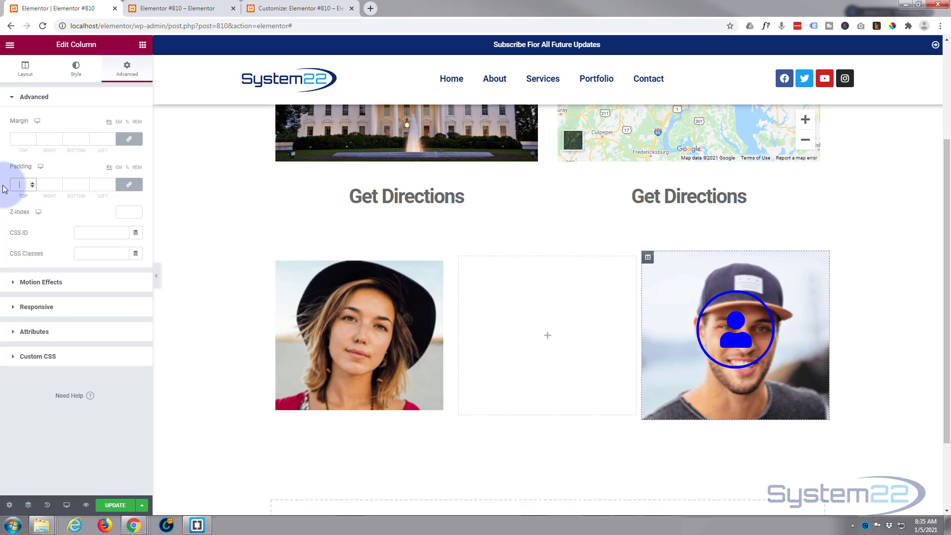
{"action": "type", "text": "0"}
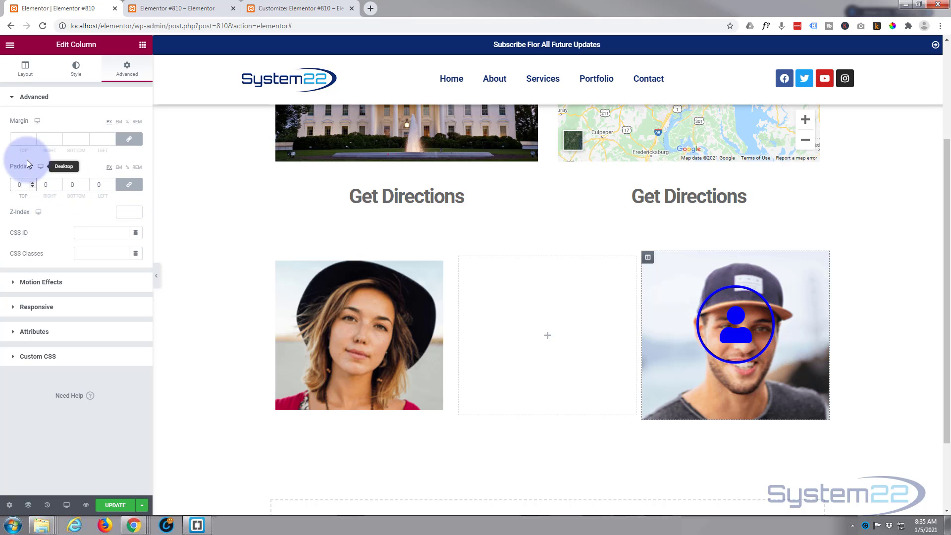
{"action": "left_click", "coordinate": [18, 140]}
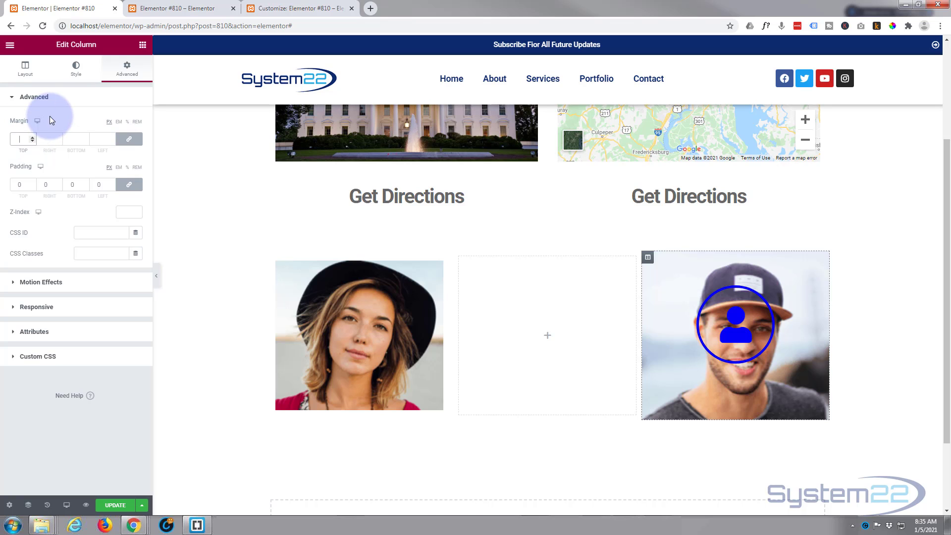
{"action": "type", "text": "20"}
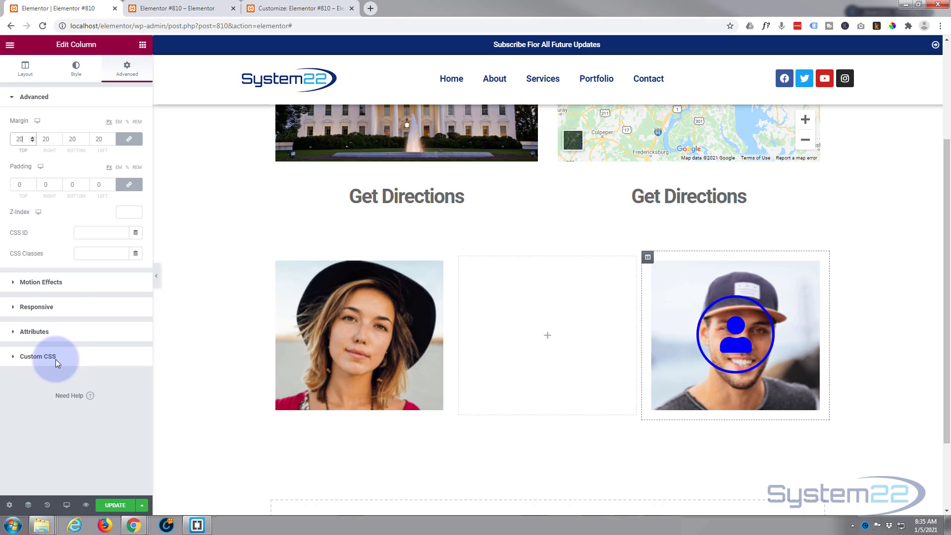
{"action": "left_click", "coordinate": [268, 8]}
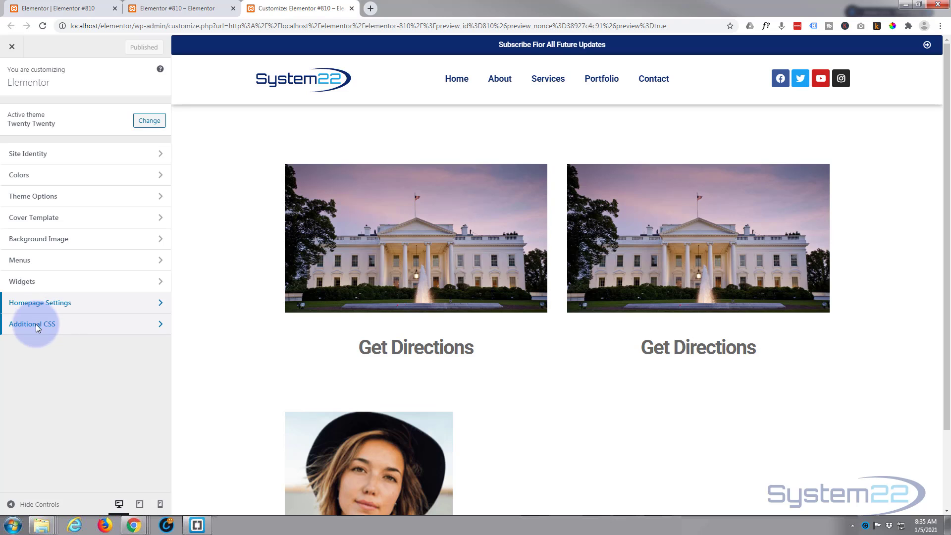
Flip between the live page preview and the scrolled Customizer, then go back to the Elementor editor.
{"action": "left_click", "coordinate": [192, 9]}
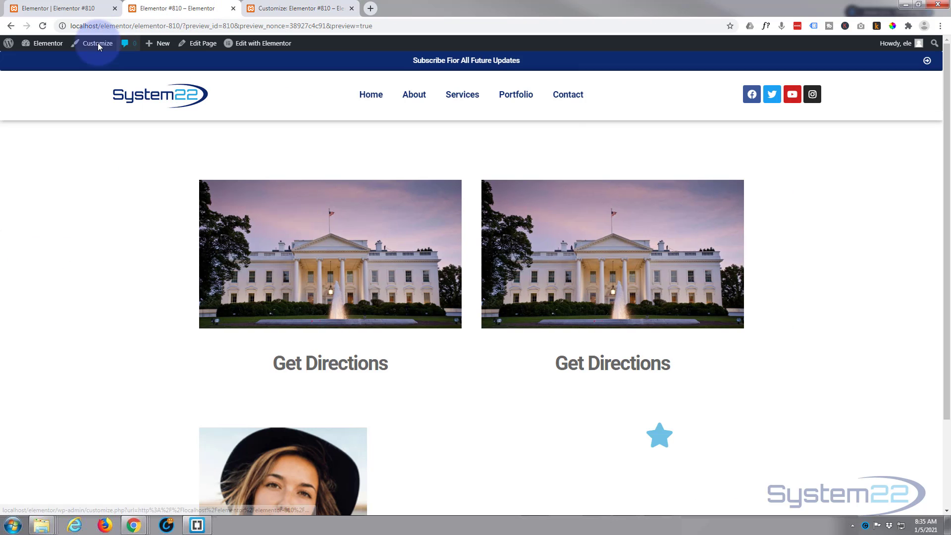
{"action": "left_click", "coordinate": [30, 46]}
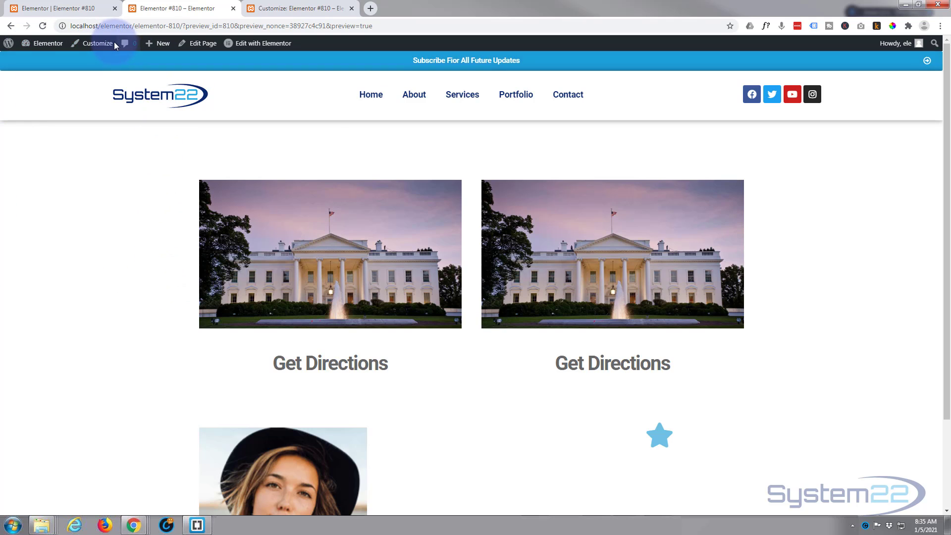
{"action": "left_click", "coordinate": [296, 9]}
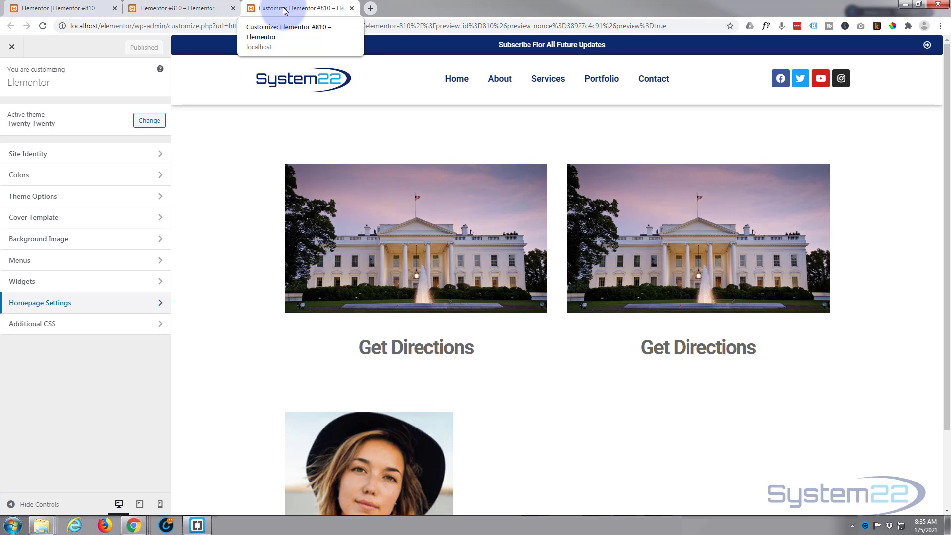
{"action": "scroll", "coordinate": [648, 431], "scroll_direction": "down", "scroll_amount": 2}
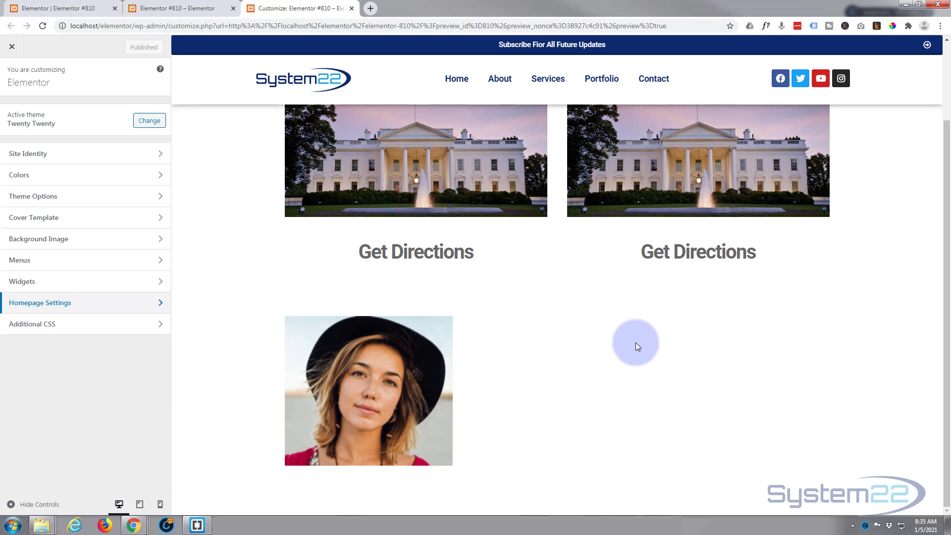
{"action": "left_click", "coordinate": [155, 9]}
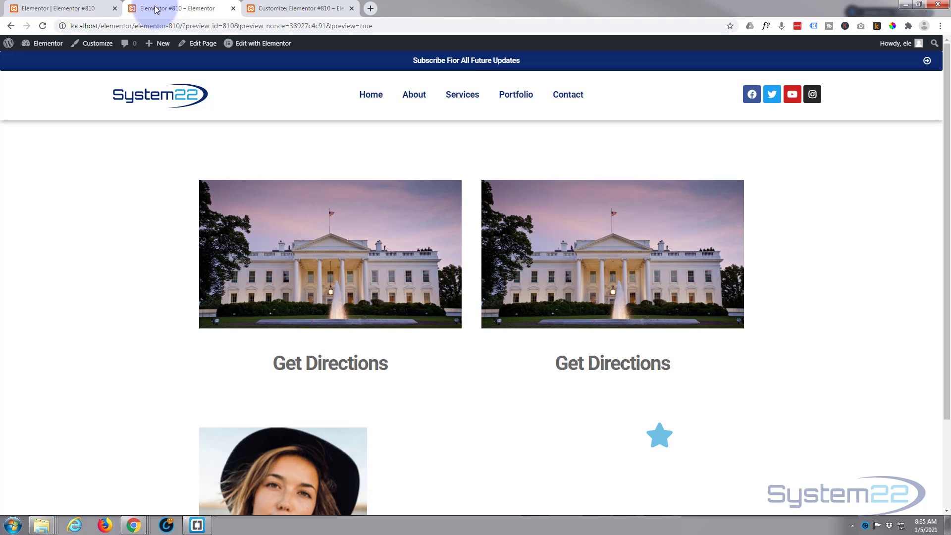
{"action": "left_click", "coordinate": [71, 10]}
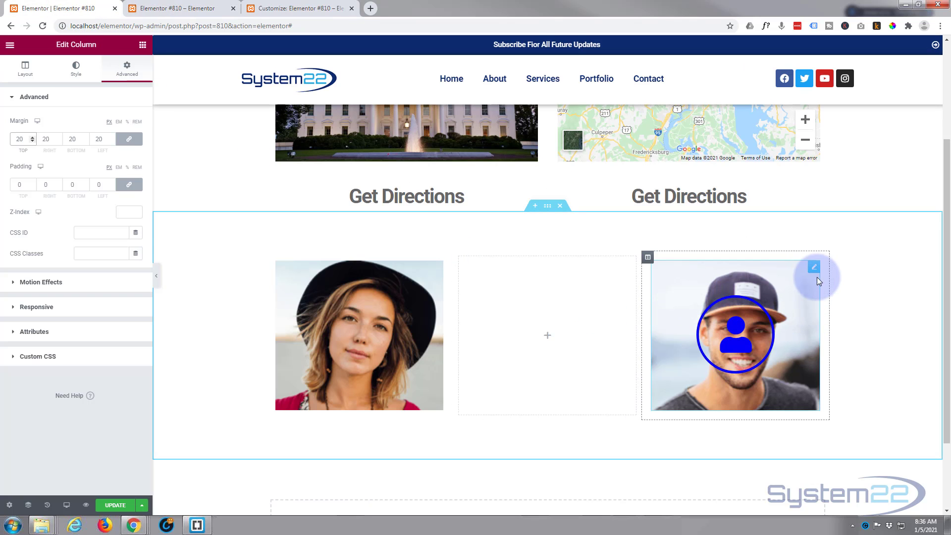
Add the CSS class 'hicon' to the person icon widget's Advanced settings.
{"action": "left_click", "coordinate": [813, 268]}
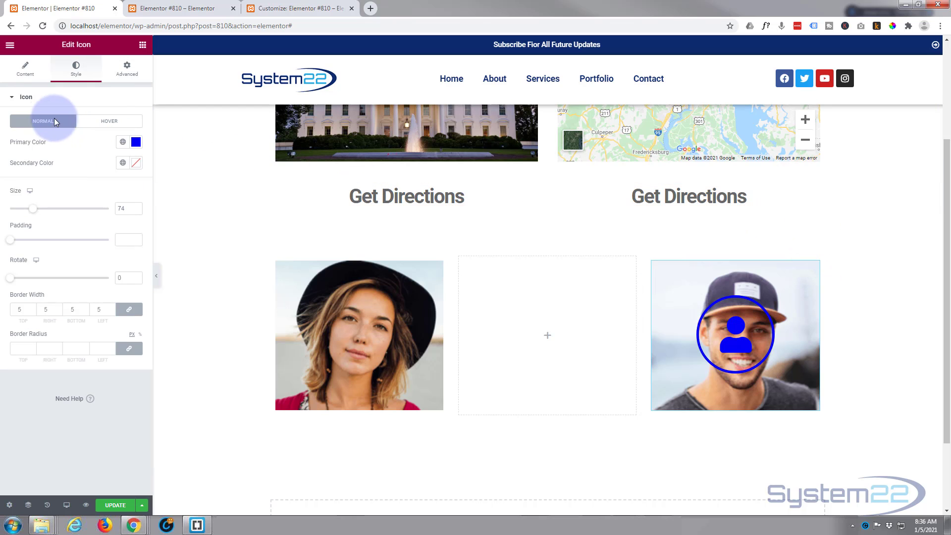
{"action": "left_click", "coordinate": [131, 70]}
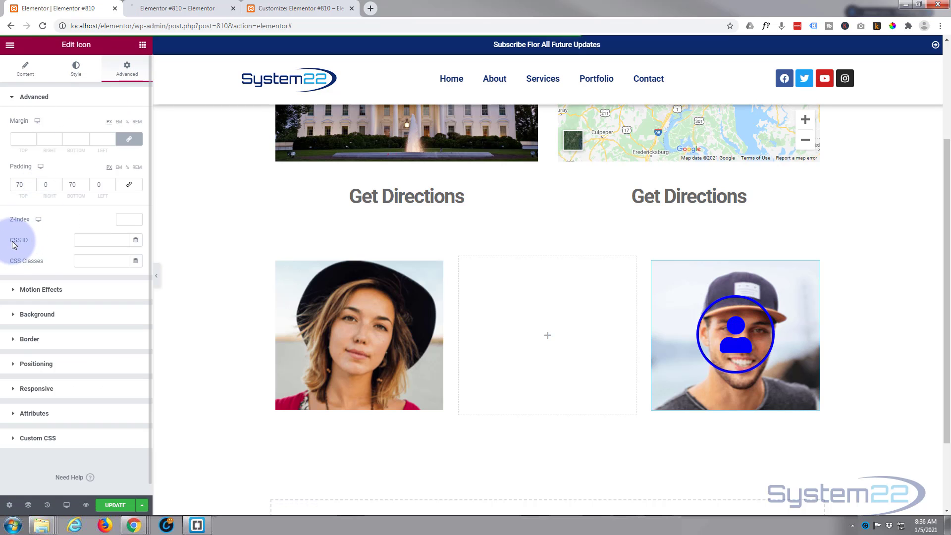
{"action": "left_click", "coordinate": [11, 97]}
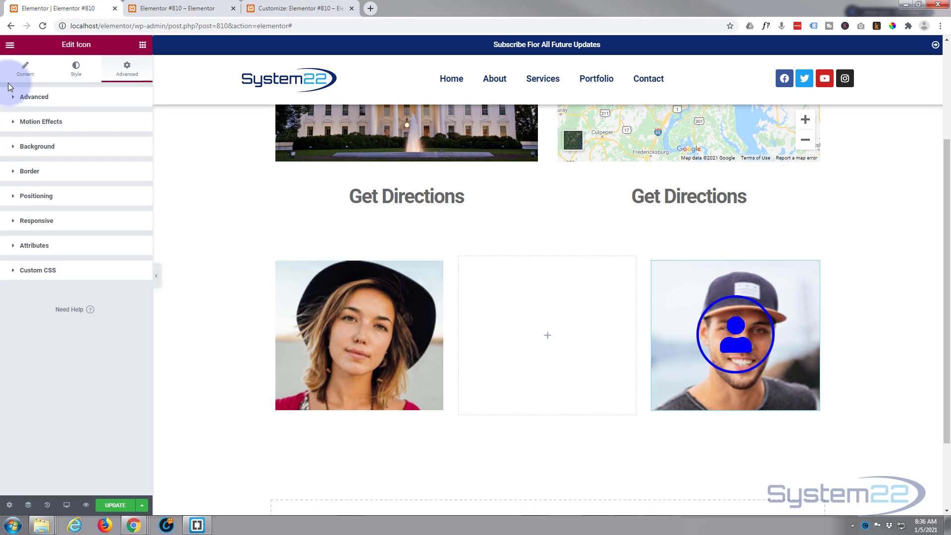
{"action": "left_click", "coordinate": [12, 98]}
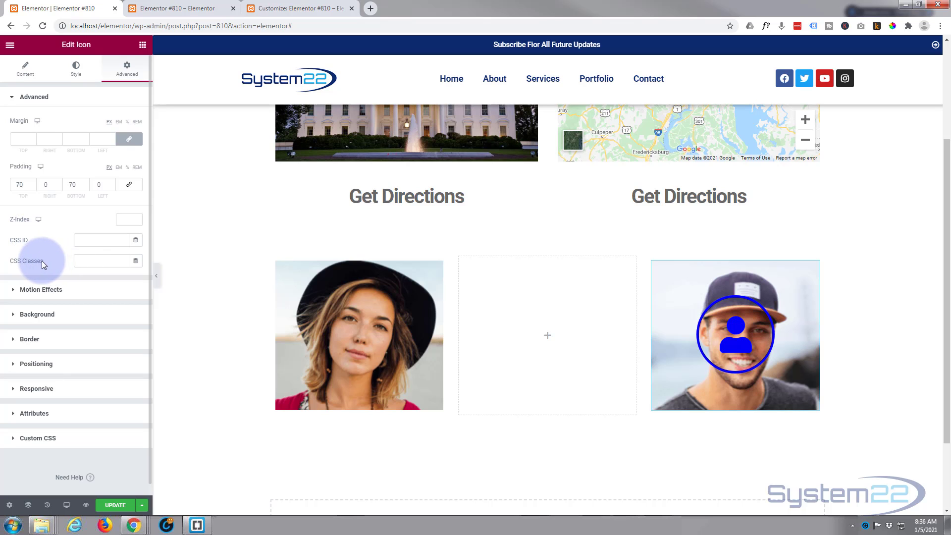
{"action": "left_click", "coordinate": [77, 261]}
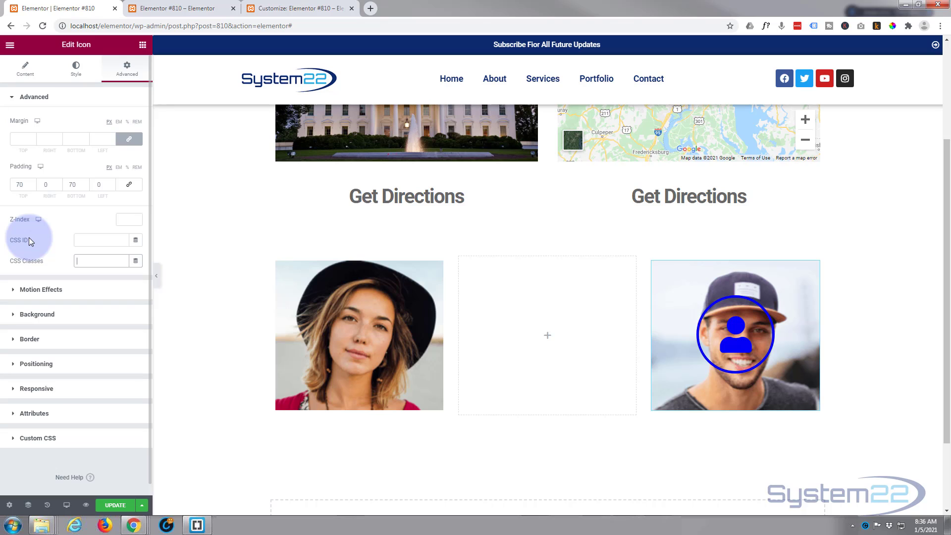
{"action": "type", "text": "hicon"}
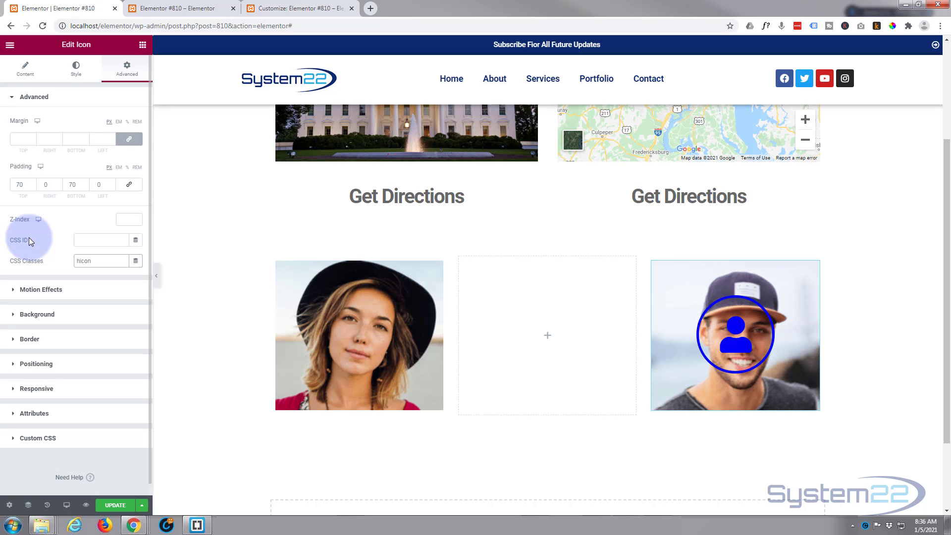
{"action": "left_click", "coordinate": [62, 261]}
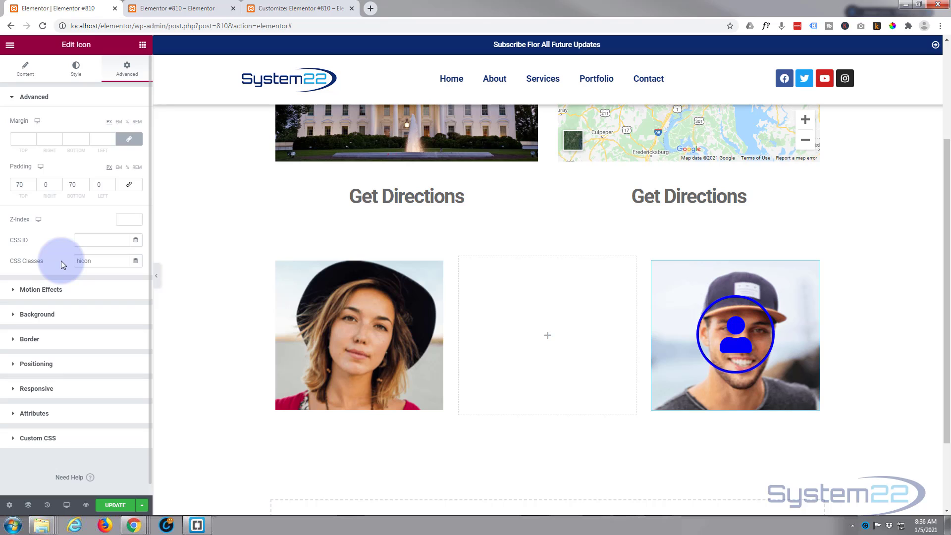